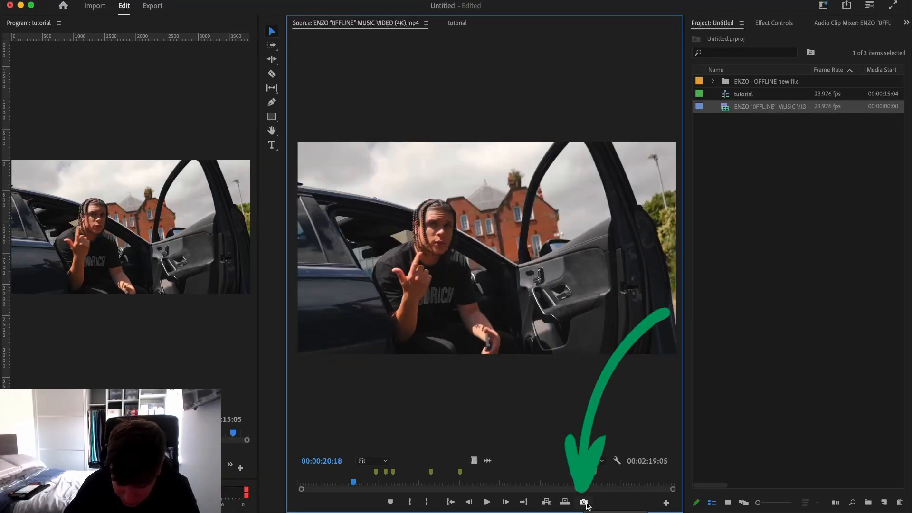
# Step: Export the current source video frame as a PNG named test into the Swarmz Cardiff Cypher folder
pyautogui.click(583, 502)
pyautogui.write('test')
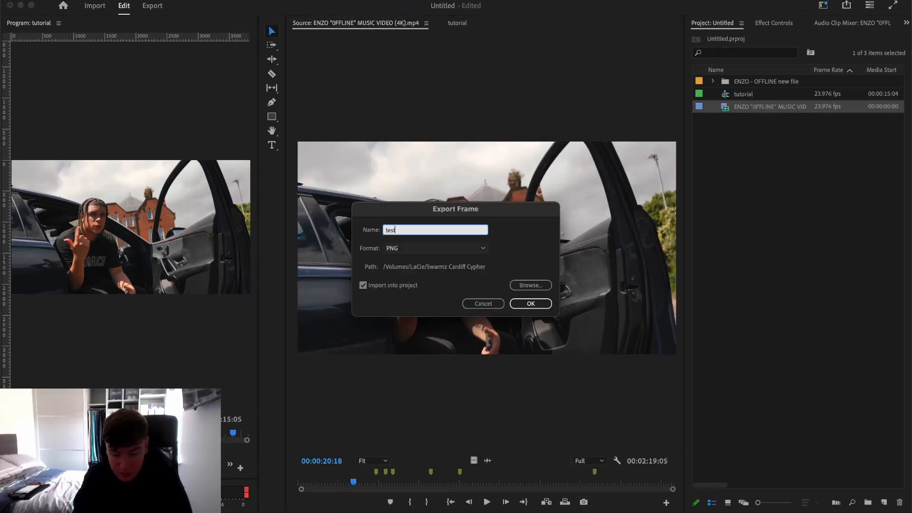
pyautogui.click(532, 286)
pyautogui.click(533, 287)
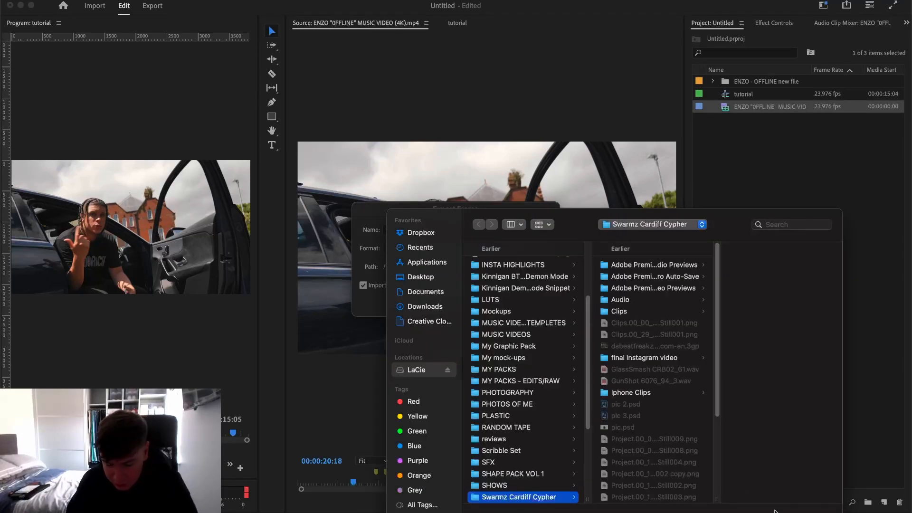
pyautogui.press('Return')
pyautogui.press('Return')
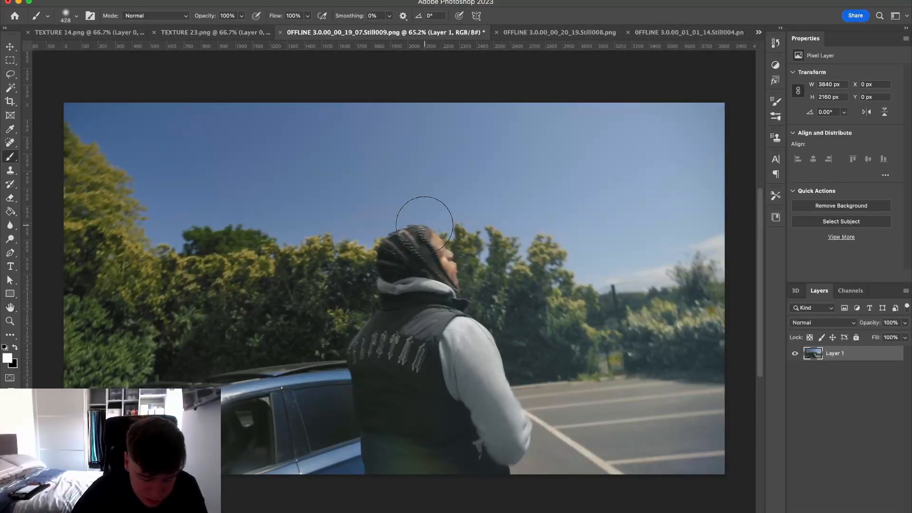
# Step: Switch to Photoshop and convert Layer 1 of the Still009 image to a smart object
pyautogui.press('v')
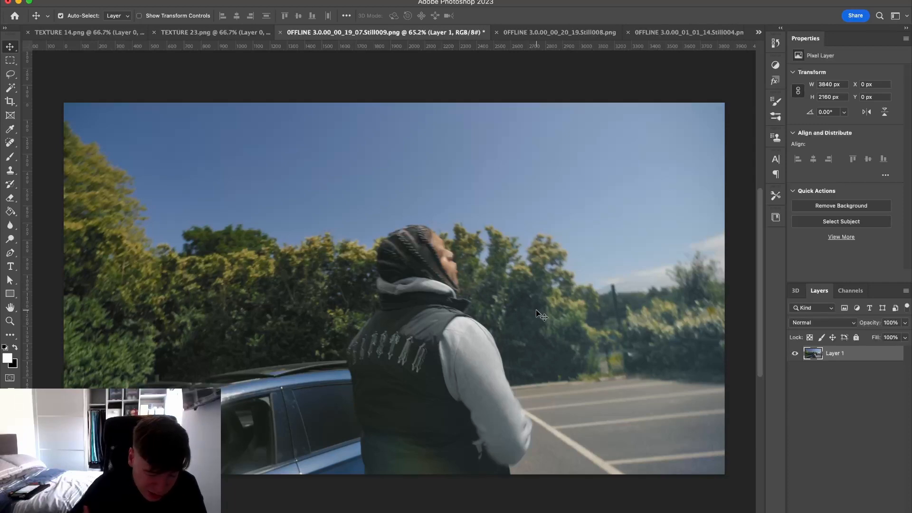
pyautogui.rightClick(839, 354)
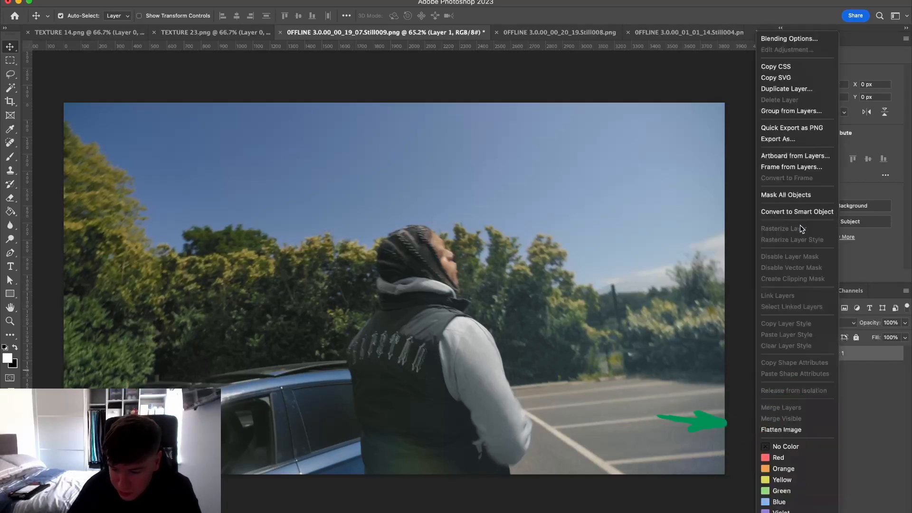
pyautogui.click(797, 212)
# Step: Open the Camera Raw Filter on the smart object and set Texture +85, Clarity +75, Dehaze +25 and Vibrance -5
pyautogui.click(241, 1)
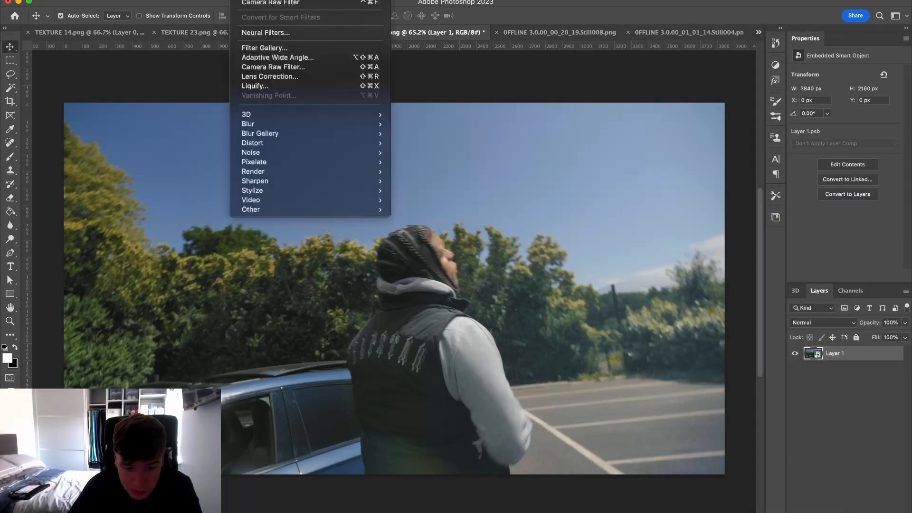
pyautogui.click(274, 67)
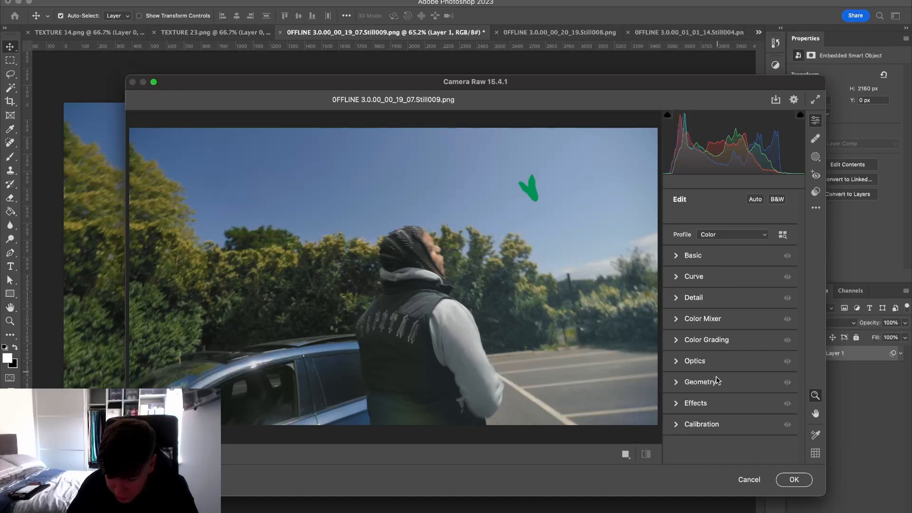
pyautogui.click(701, 257)
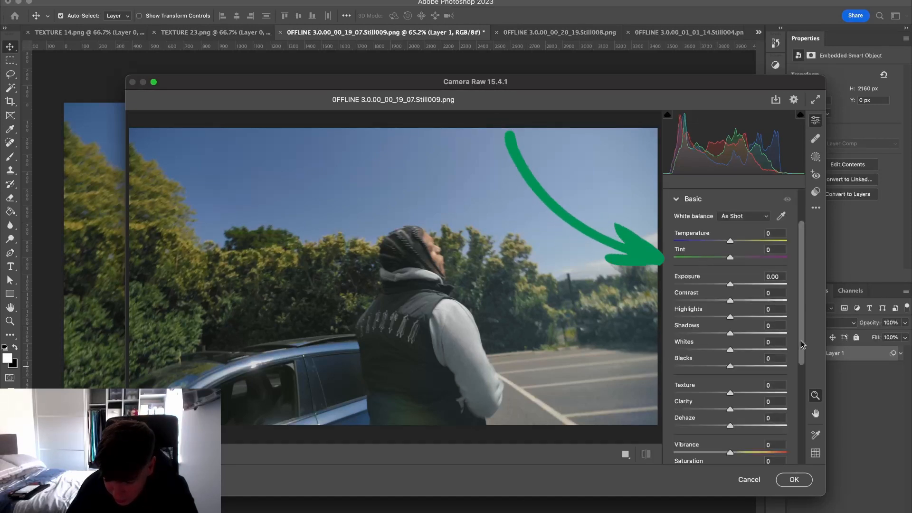
pyautogui.scroll(-2, 741, 361)
pyautogui.moveTo(730, 362); pyautogui.dragTo(778, 366)
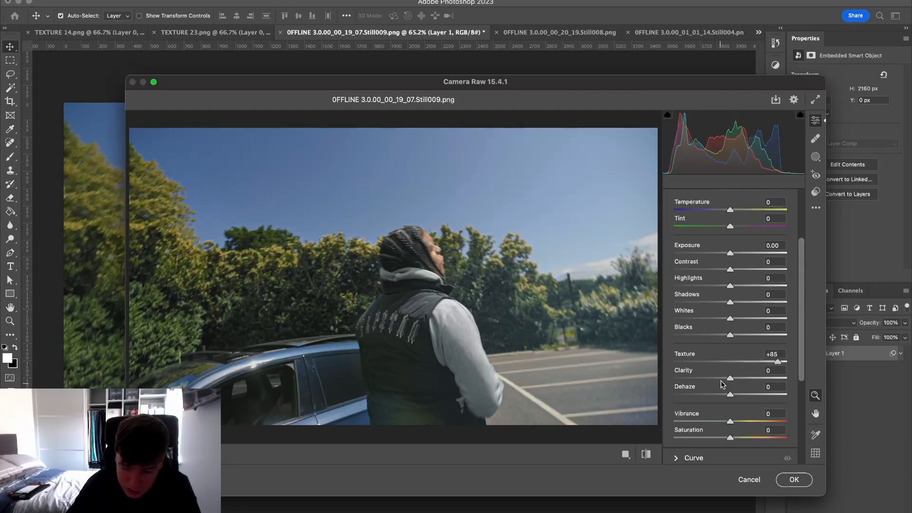
pyautogui.moveTo(730, 378); pyautogui.dragTo(765, 380)
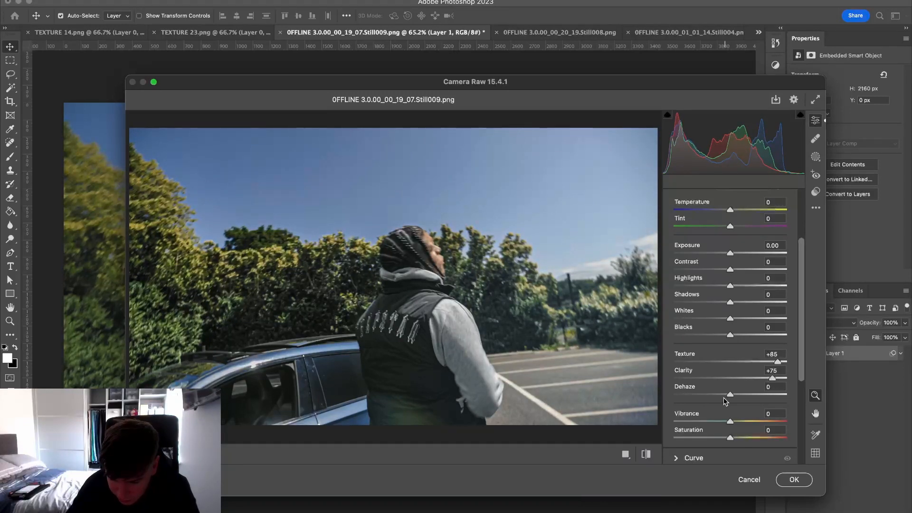
pyautogui.moveTo(732, 396); pyautogui.dragTo(730, 424)
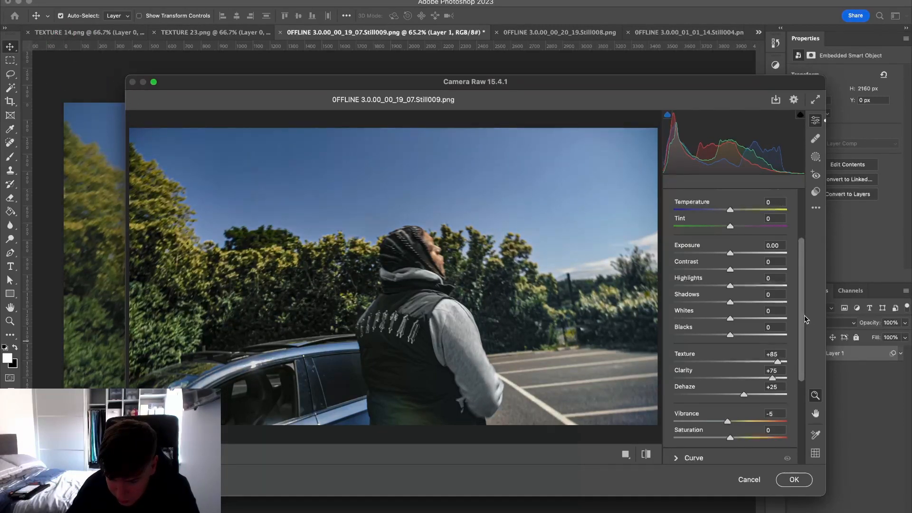
# Step: Compare the photo with and without the Basic adjustments, then apply the Camera Raw filter
pyautogui.moveTo(804, 315); pyautogui.dragTo(797, 266)
pyautogui.click(787, 252)
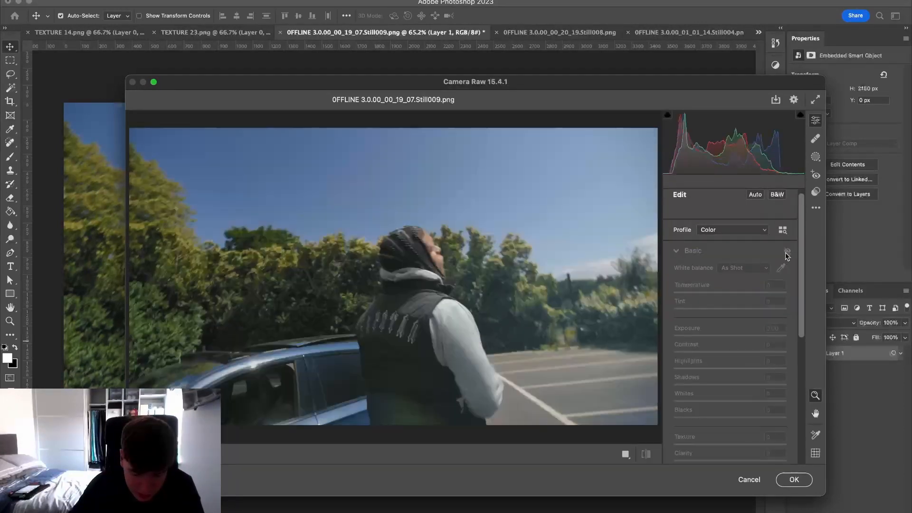
pyautogui.click(787, 251)
pyautogui.click(787, 252)
pyautogui.click(787, 252)
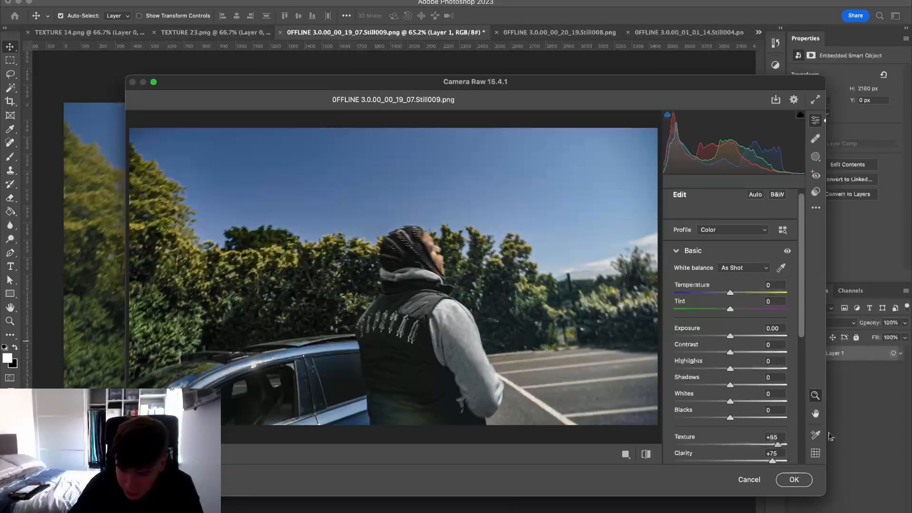
pyautogui.click(793, 480)
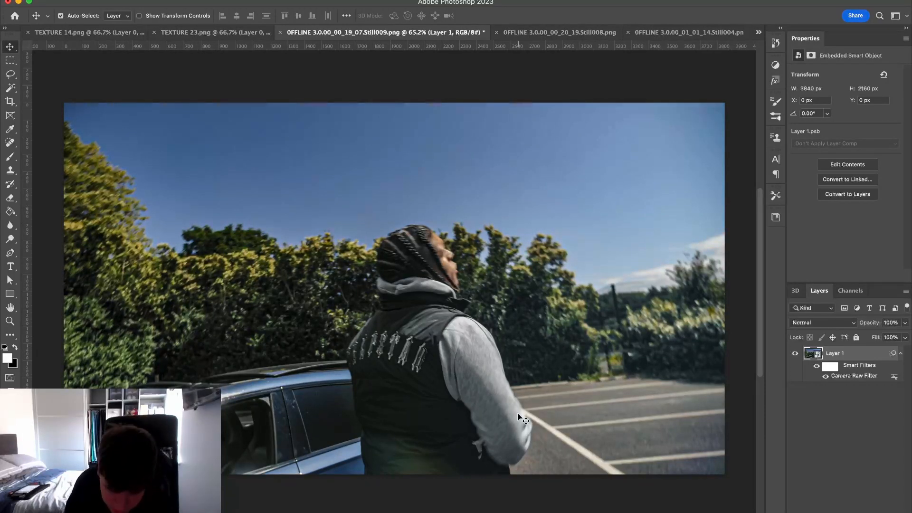
# Step: Copy the TEXTURE 23 overlay and paste it above the photo in the Still009 document
pyautogui.click(209, 32)
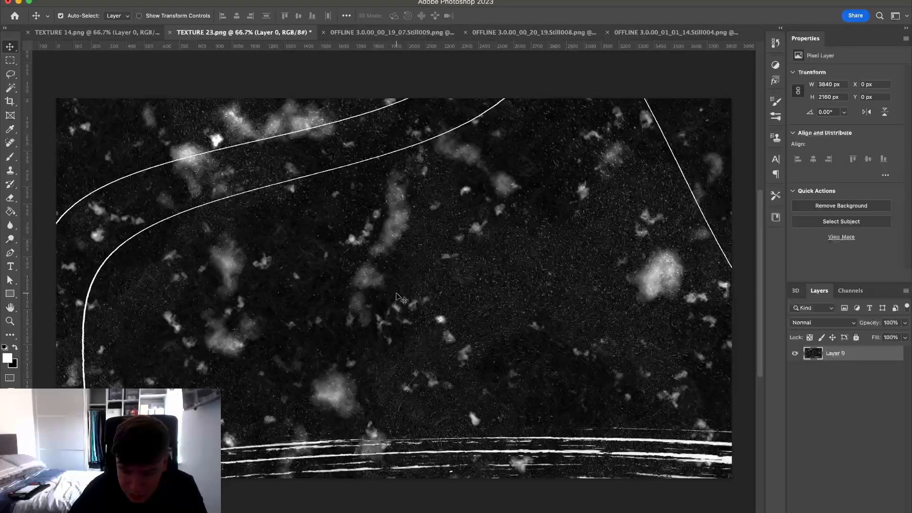
pyautogui.click(130, 34)
pyautogui.click(210, 34)
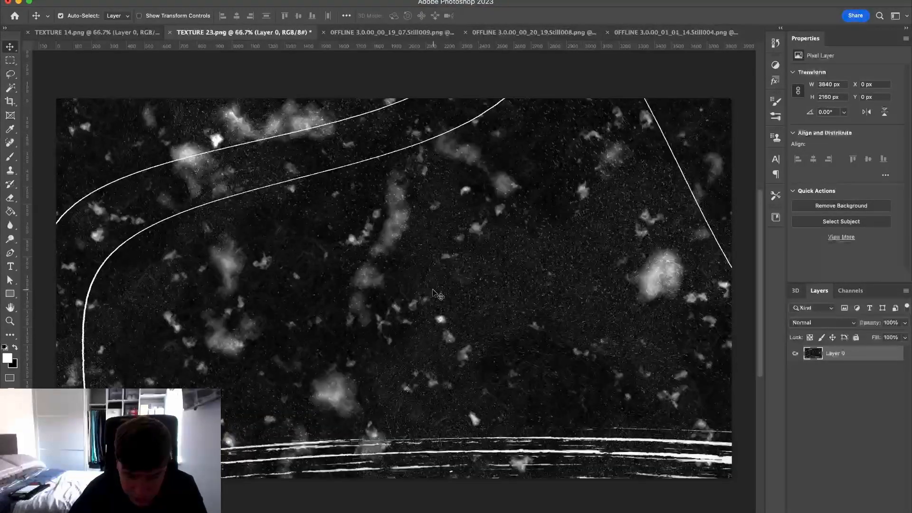
pyautogui.scroll(1, 441, 293)
pyautogui.hscroll(1, 441, 294)
pyautogui.scroll(-1, 441, 291)
pyautogui.hscroll(-1, 452, 292)
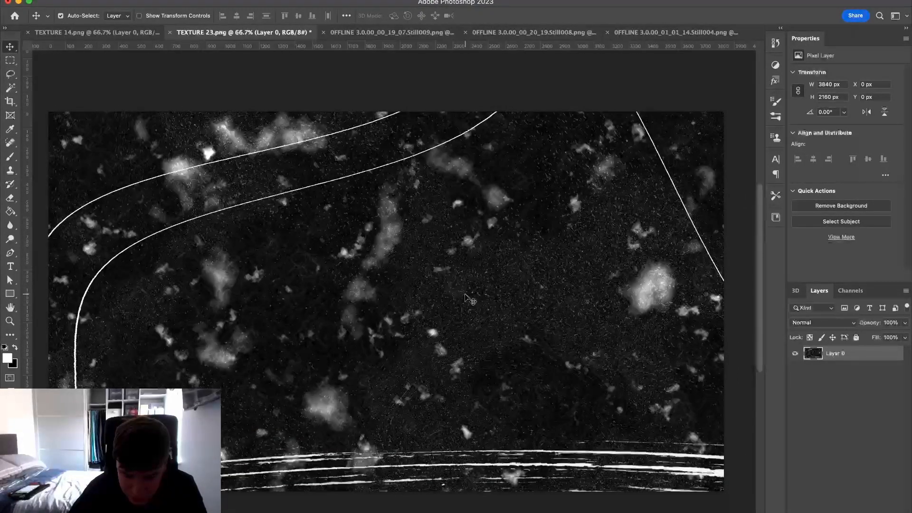
pyautogui.press('super+c')
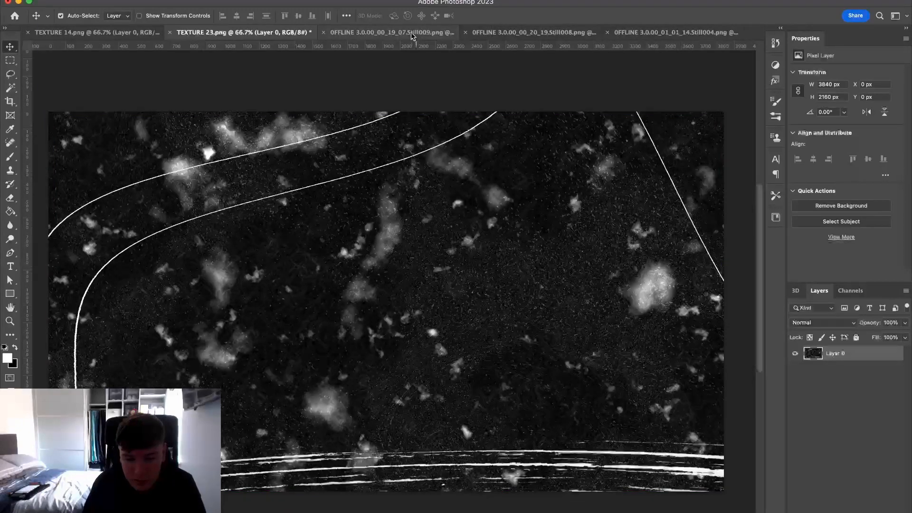
pyautogui.click(414, 35)
pyautogui.press('super+v')
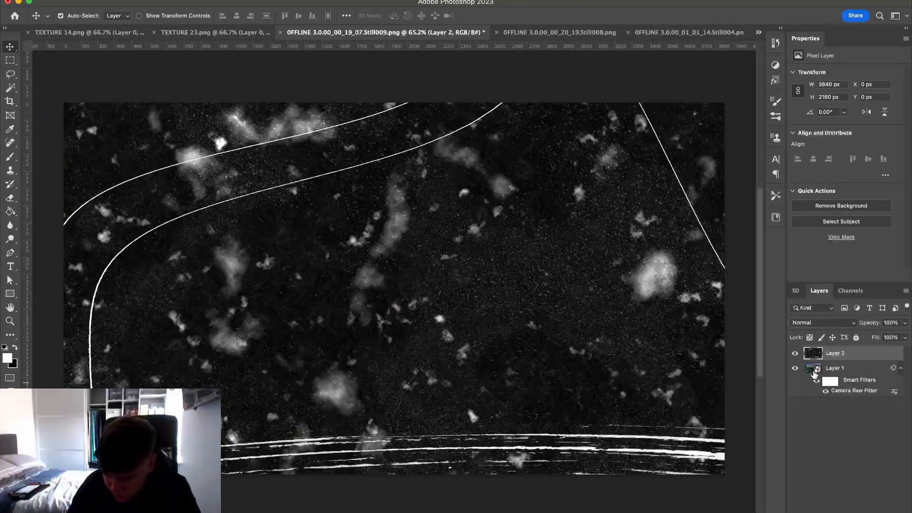
# Step: Set the pasted texture layer's blend mode to Screen and quick-export the composite as a PNG
pyautogui.click(901, 368)
pyautogui.click(823, 324)
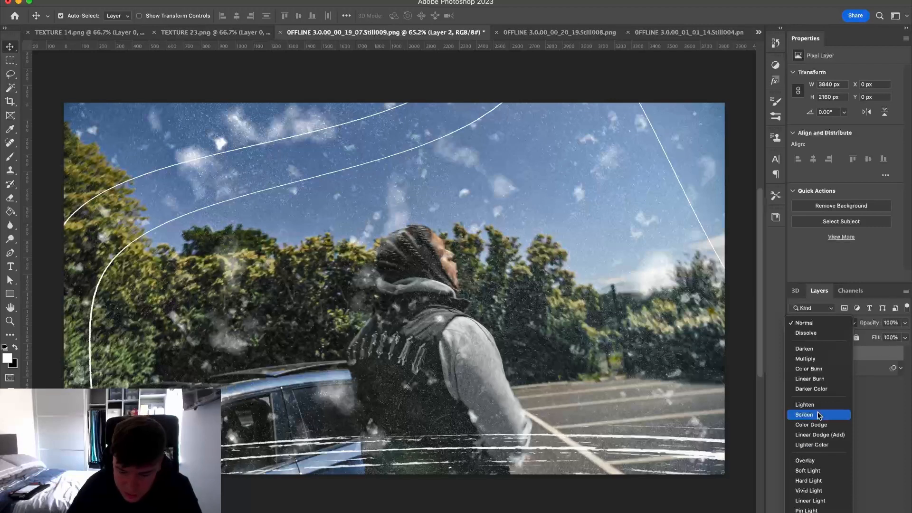
pyautogui.click(818, 415)
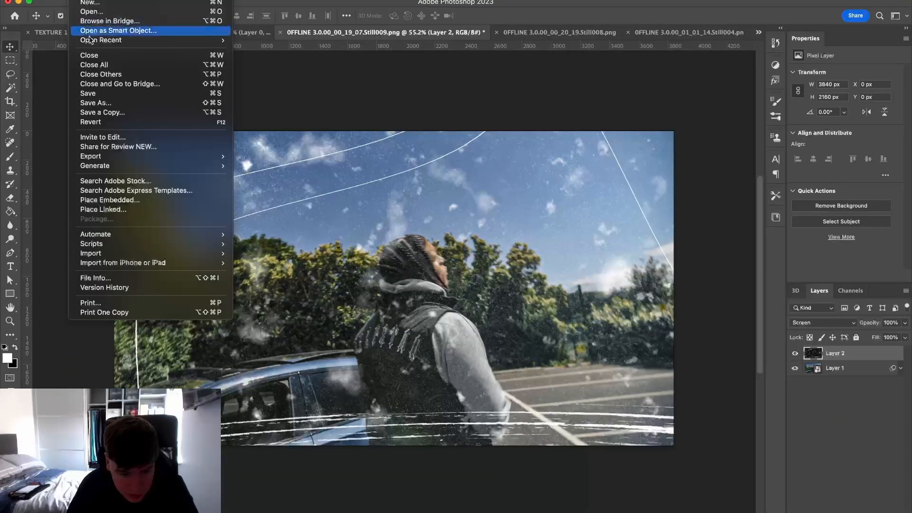
pyautogui.moveTo(98, 156)
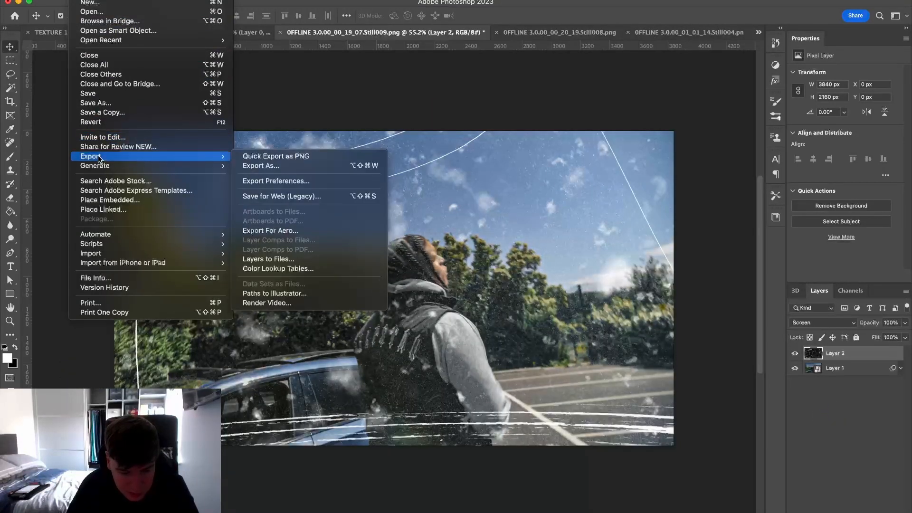
pyautogui.click(295, 156)
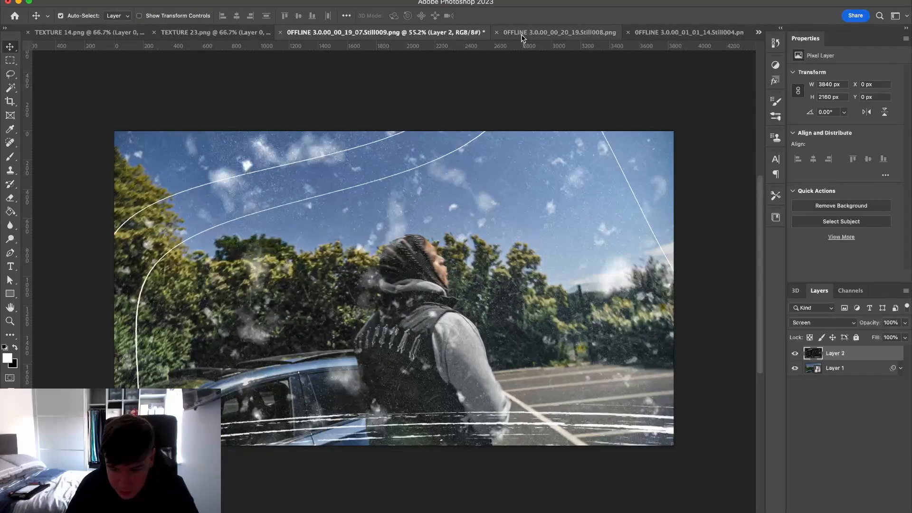
# Step: Convert Layer 1 of the Still008 image to a smart object
pyautogui.click(523, 32)
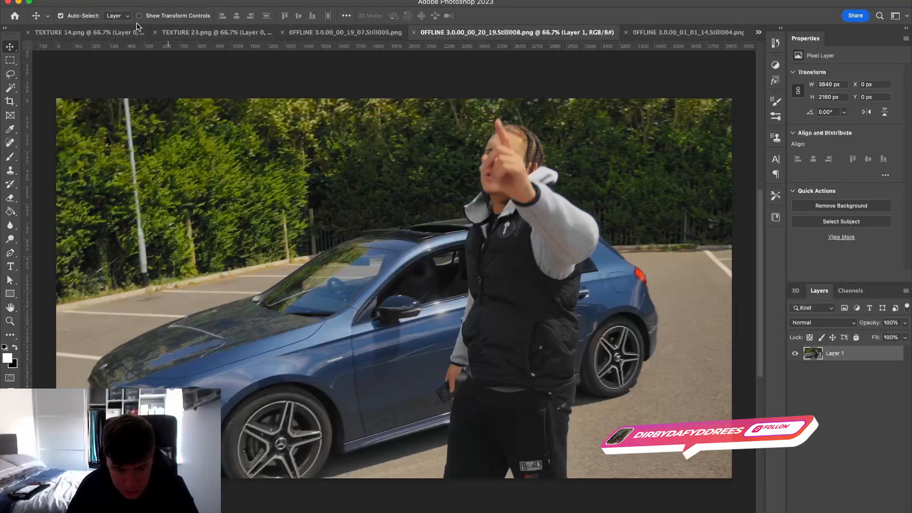
pyautogui.rightClick(850, 355)
pyautogui.click(808, 211)
# Step: Apply the Camera Raw Filter to the Still008 photo with Texture +85, Clarity +75, Dehaze +25 and Vibrance -10
pyautogui.click(242, 0)
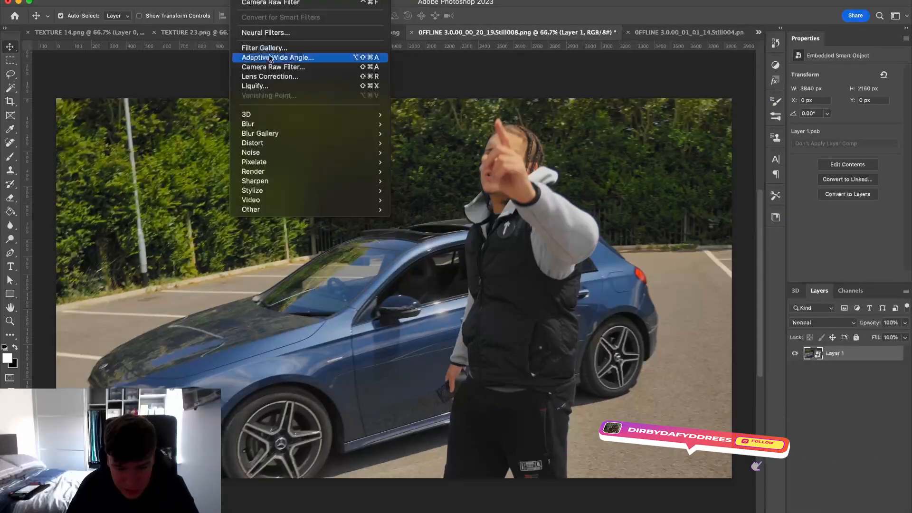
pyautogui.click(259, 65)
pyautogui.moveTo(802, 280); pyautogui.dragTo(796, 344)
pyautogui.moveTo(731, 331); pyautogui.dragTo(778, 331)
pyautogui.moveTo(730, 345); pyautogui.dragTo(746, 363)
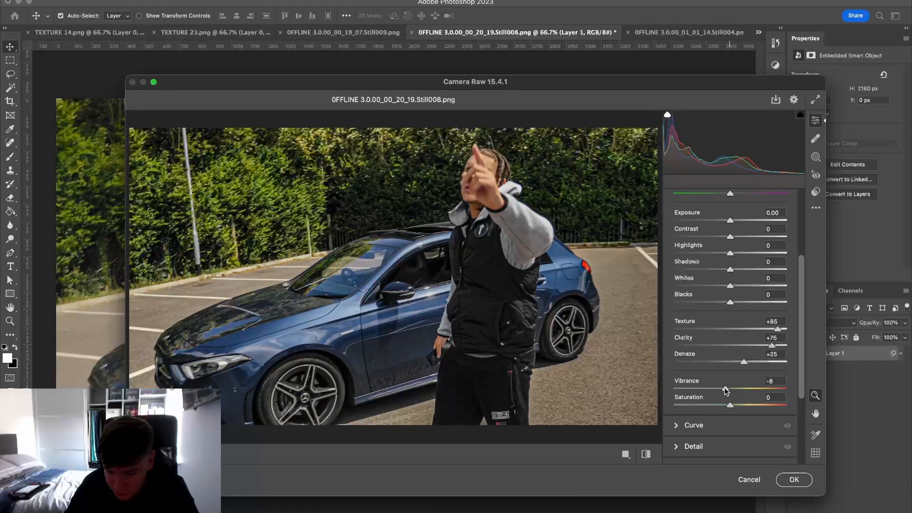
pyautogui.moveTo(726, 391); pyautogui.dragTo(724, 390)
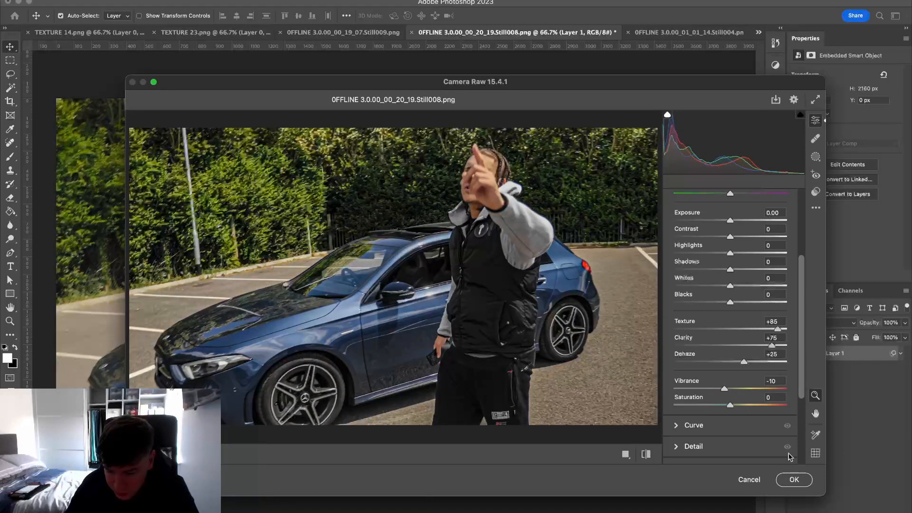
pyautogui.click(794, 481)
# Step: Copy the TEXTURE 14 overlay into the Still008 document above the photo and set its blend mode to Screen
pyautogui.click(57, 32)
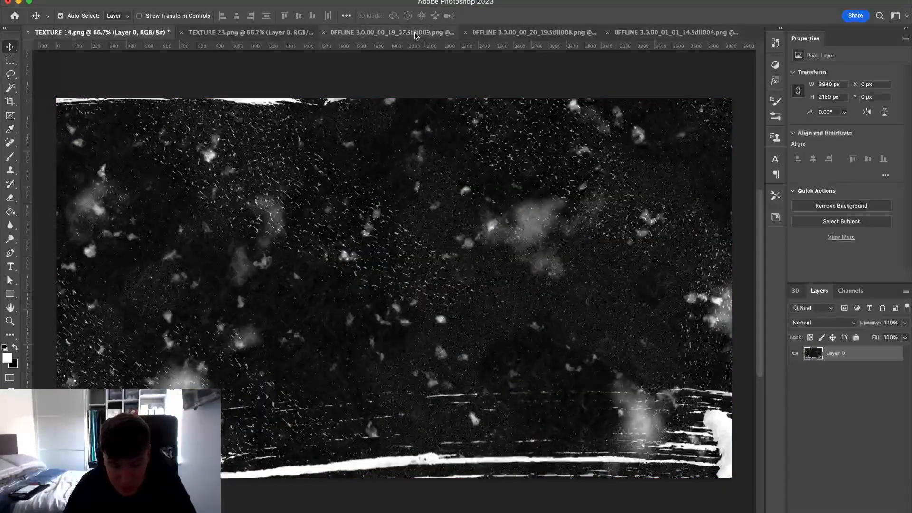
pyautogui.click(500, 35)
pyautogui.press('super+v')
pyautogui.click(825, 324)
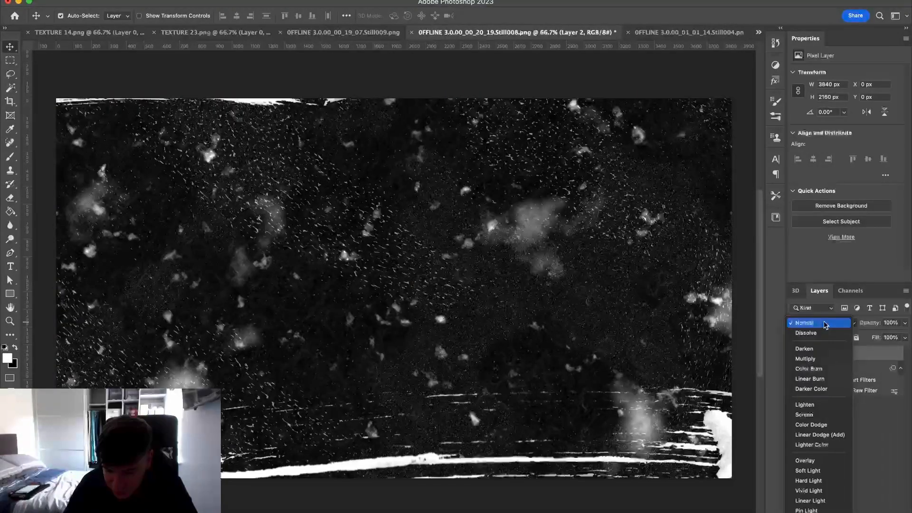
pyautogui.click(804, 414)
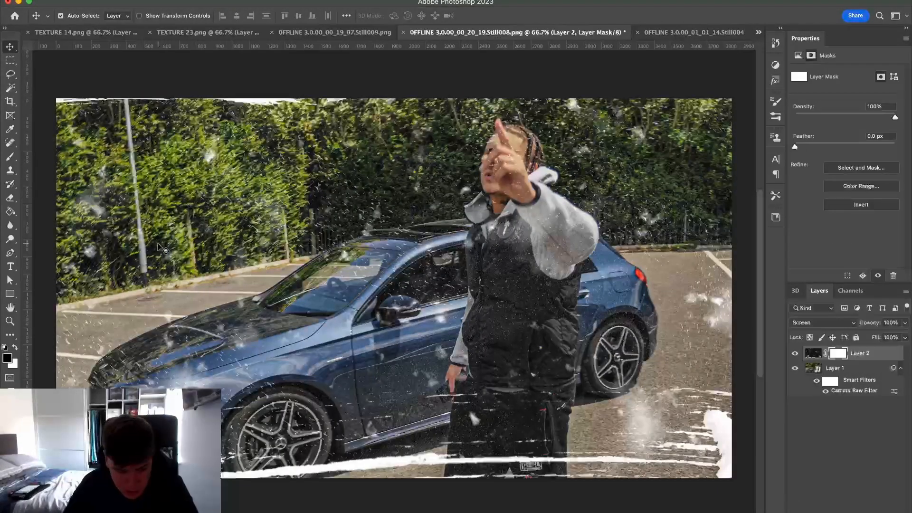
# Step: Paint black on the texture layer's mask with a 332 px Soft Round brush to hide the texture over the man's face and upper body
pyautogui.press('b')
pyautogui.click(69, 16)
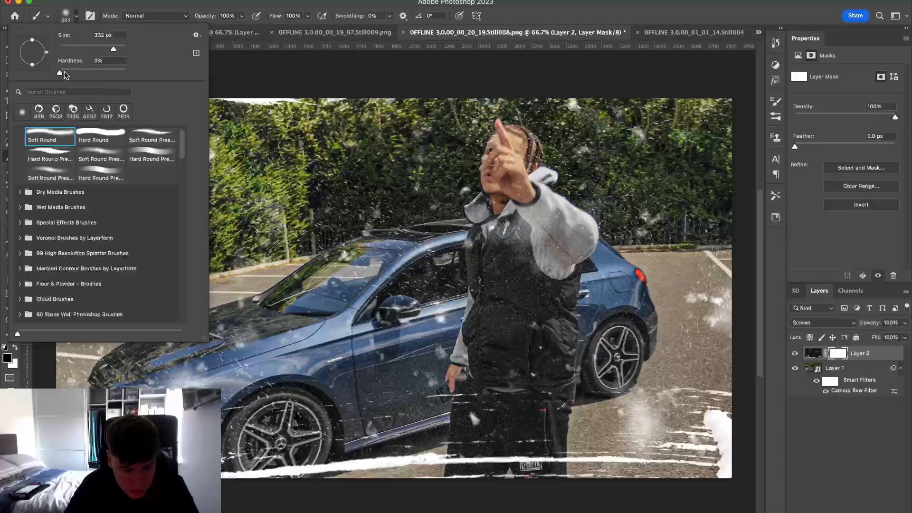
pyautogui.moveTo(508, 149)
pyautogui.mouseDown()
pyautogui.moveTo(517, 142)
pyautogui.moveTo(536, 204)
pyautogui.moveTo(573, 233)
pyautogui.moveTo(550, 263)
pyautogui.moveTo(494, 221)
pyautogui.moveTo(484, 252)
pyautogui.moveTo(532, 347)
pyautogui.mouseUp()
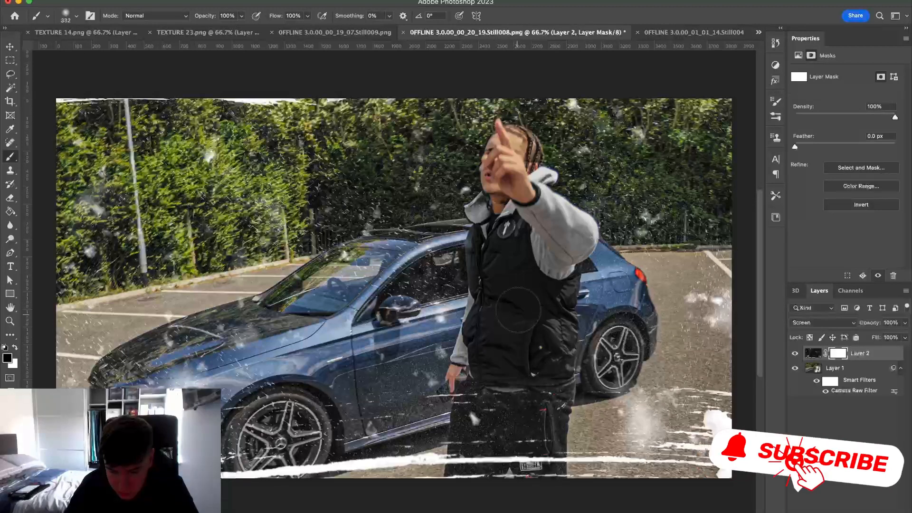
pyautogui.scroll(-2, 387, 203)
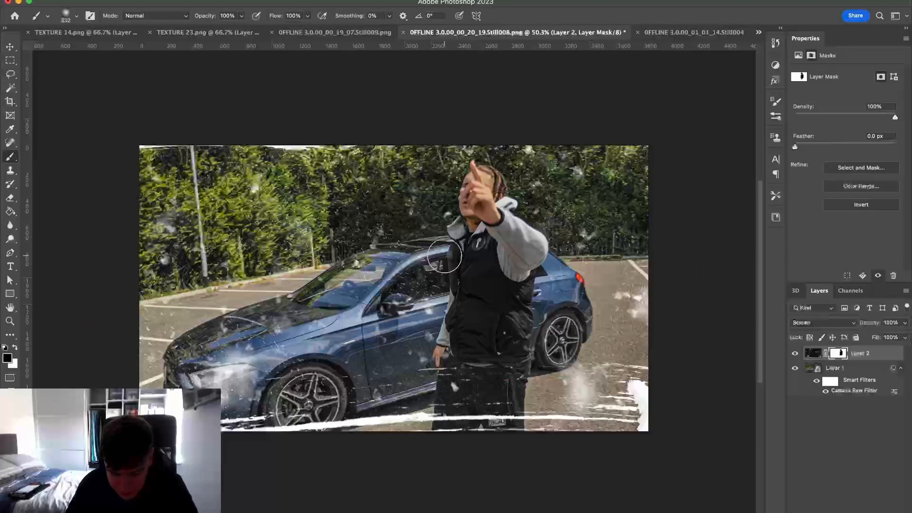
pyautogui.press('v')
pyautogui.scroll(-2, 475, 285)
pyautogui.scroll(2, 497, 304)
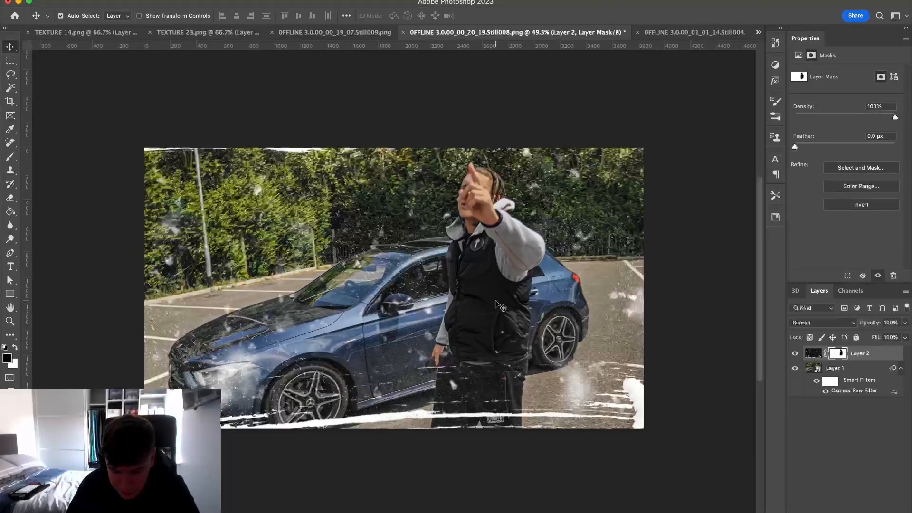
pyautogui.scroll(1, 497, 304)
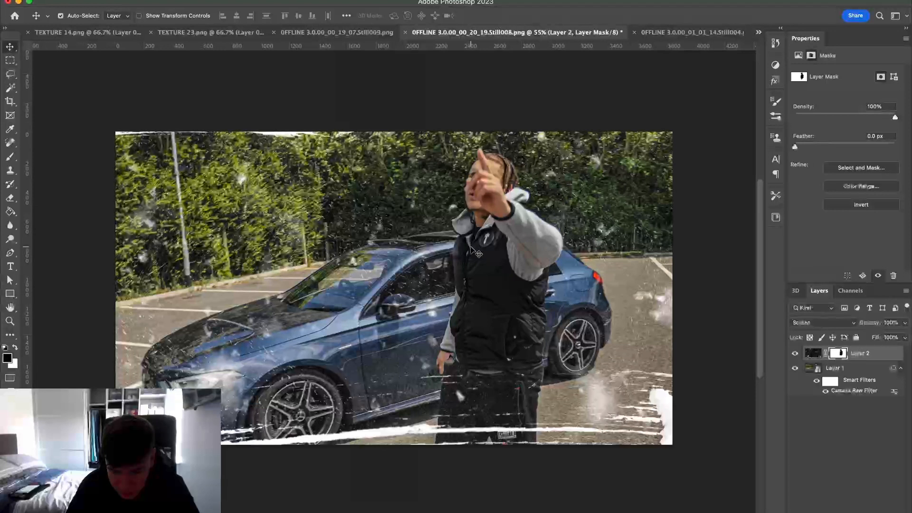
# Step: Export the finished Still008 composite as a PNG using Quick Export
pyautogui.click(90, 0)
pyautogui.moveTo(204, 154)
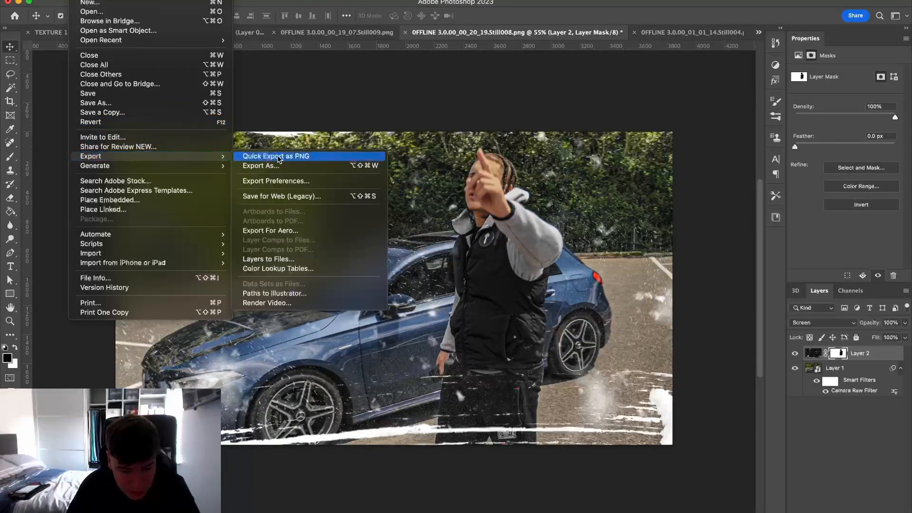
pyautogui.click(295, 155)
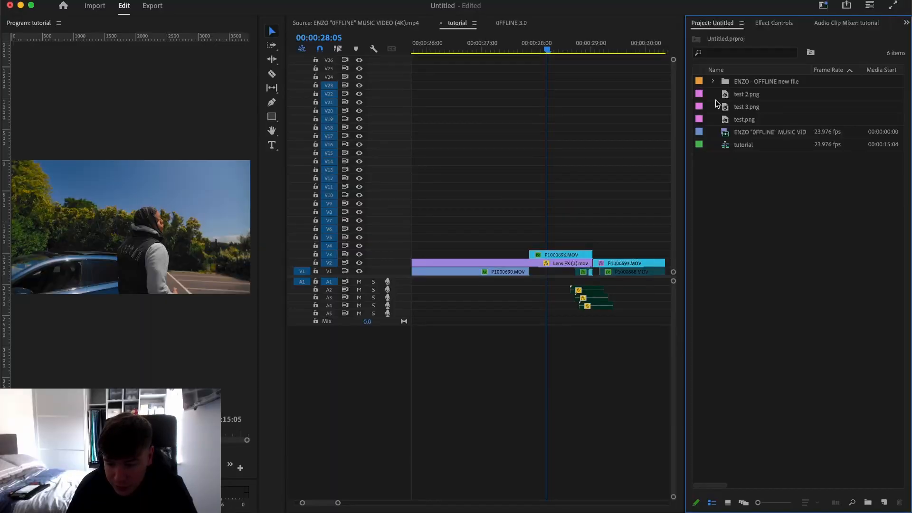
# Step: Switch to Premiere Pro and place test 2.png, test 3.png and test.png in the tutorial sequence above the P1000696.MOV clip
pyautogui.click(726, 97)
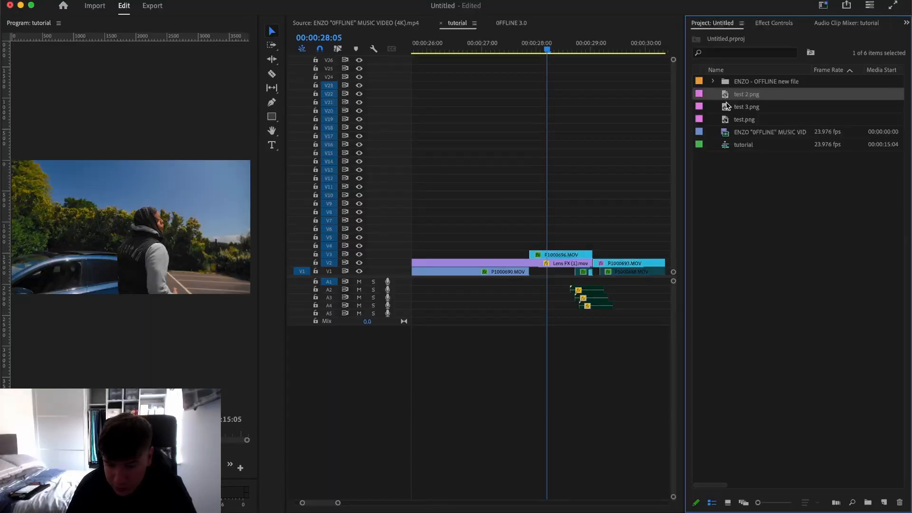
pyautogui.keyDown('shift'); pyautogui.click(729, 108); pyautogui.keyUp('shift')
pyautogui.keyDown('shift'); pyautogui.click(732, 120); pyautogui.keyUp('shift')
pyautogui.moveTo(728, 120); pyautogui.dragTo(489, 245)
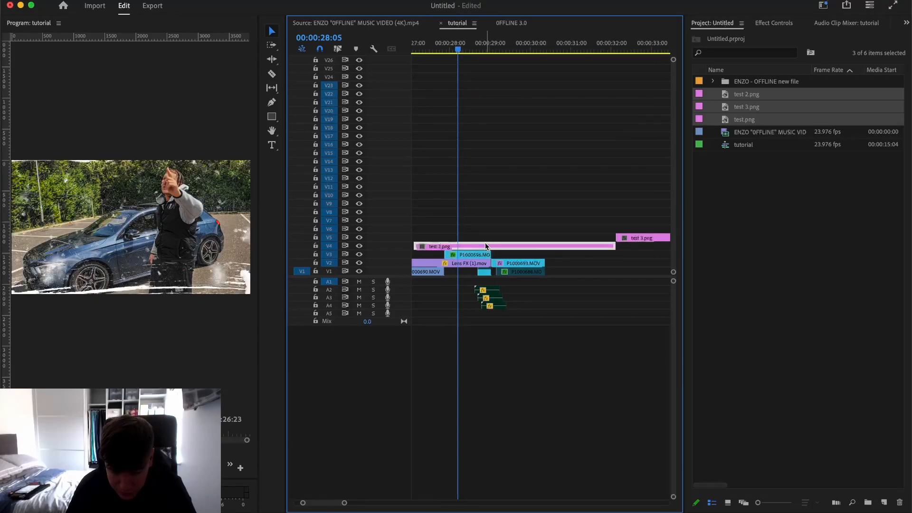
# Step: Temporarily disable test 2.png to see the footage beneath, and move it on V4 to start at 00:00:28:10
pyautogui.press('shift+super+e')
pyautogui.hscroll(-2, 486, 247)
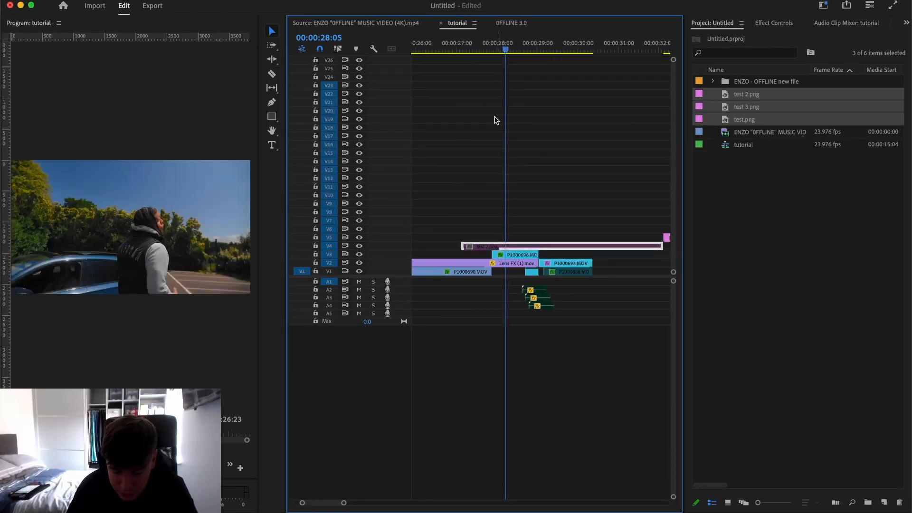
pyautogui.scroll(2, 498, 224)
pyautogui.moveTo(673, 272)
pyautogui.mouseDown()
pyautogui.moveTo(674, 263)
pyautogui.moveTo(673, 289)
pyautogui.mouseUp()
pyautogui.moveTo(509, 49); pyautogui.dragTo(522, 50)
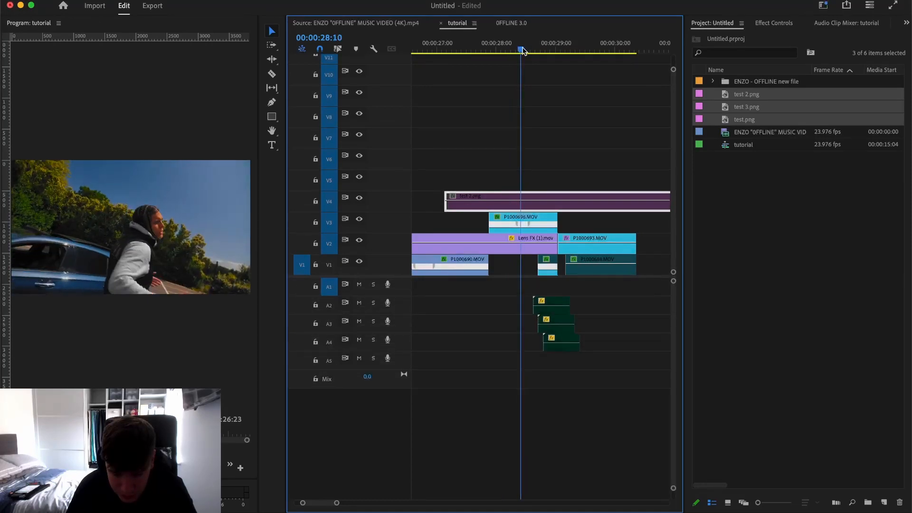
pyautogui.moveTo(538, 202); pyautogui.dragTo(539, 195)
# Step: Cut test 2.png at 00:00:28:13, delete the remainder, and start test 3.png at that frame on V5
pyautogui.press('Right')
pyautogui.press('Right')
pyautogui.press('Right')
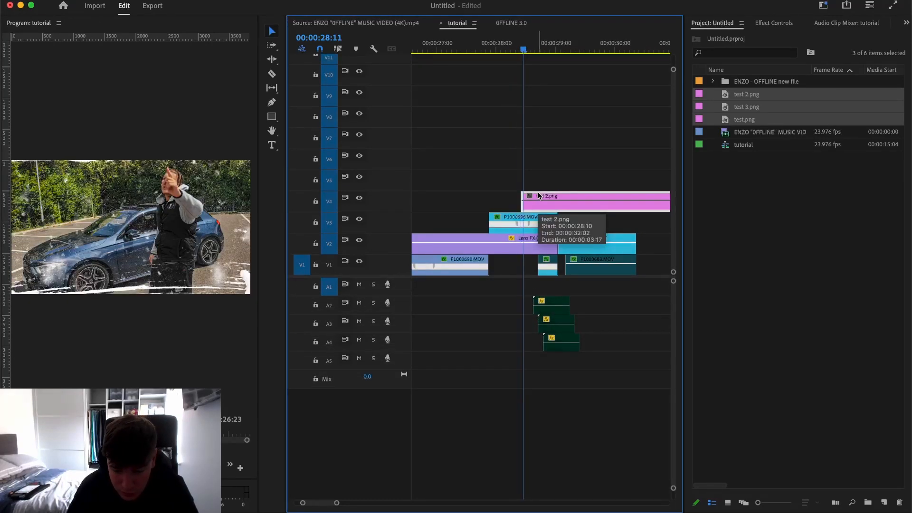
pyautogui.scroll(2, 535, 194)
pyautogui.click(520, 205)
pyautogui.press('v')
pyautogui.click(531, 204)
pyautogui.press('Delete')
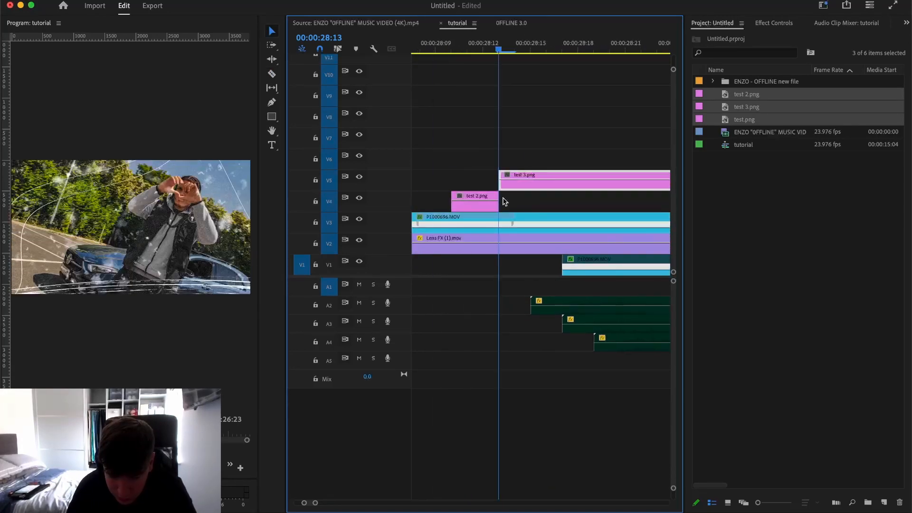
# Step: Cut test 3.png on V5 three frames in, at 00:00:28:16, and remove the rest of it
pyautogui.press('Right')
pyautogui.press('Right')
pyautogui.press('Right')
pyautogui.press('c')
pyautogui.click(547, 183)
pyautogui.press('v')
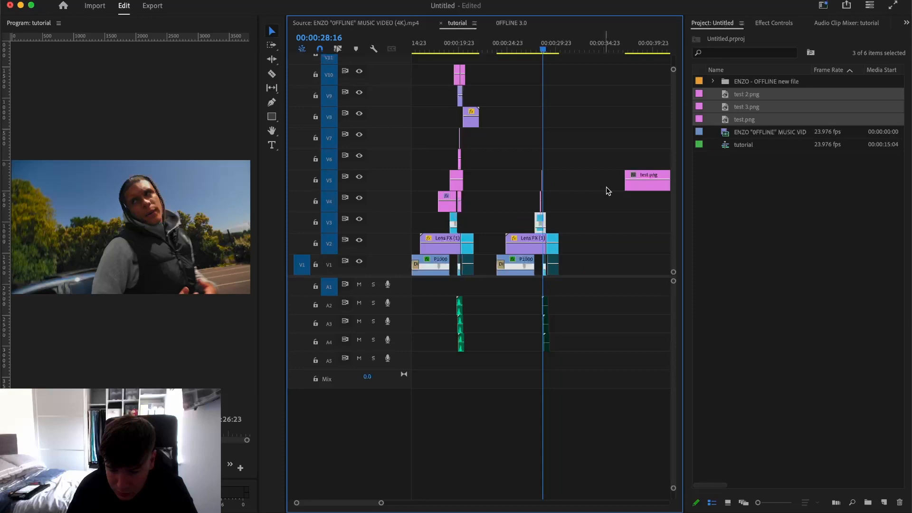
# Step: Move test.png onto V6 so it starts at 00:00:28:16, where the trimmed stills end
pyautogui.moveTo(634, 186); pyautogui.dragTo(535, 166)
pyautogui.press('=')
pyautogui.press('=')
pyautogui.press('=')
pyautogui.press('=')
pyautogui.press('=')
# Step: Trim the three stills into a stepped stack above P1000696.MOV, with test 2.png ending at 00:00:29:01
pyautogui.press('Right')
pyautogui.press('Right')
pyautogui.press('Right')
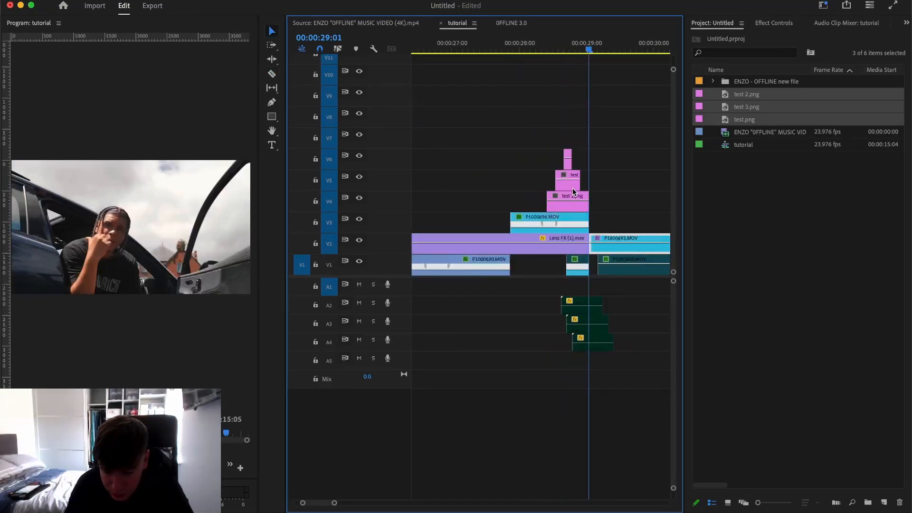
pyautogui.press('=')
pyautogui.press('=')
pyautogui.hscroll(2, 525, 157)
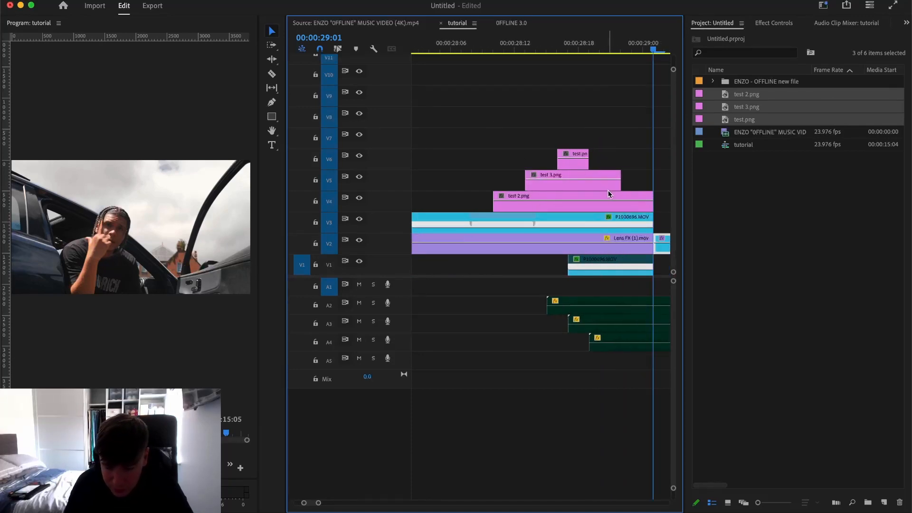
pyautogui.moveTo(513, 115); pyautogui.dragTo(621, 203)
pyautogui.press('-')
pyautogui.press('-')
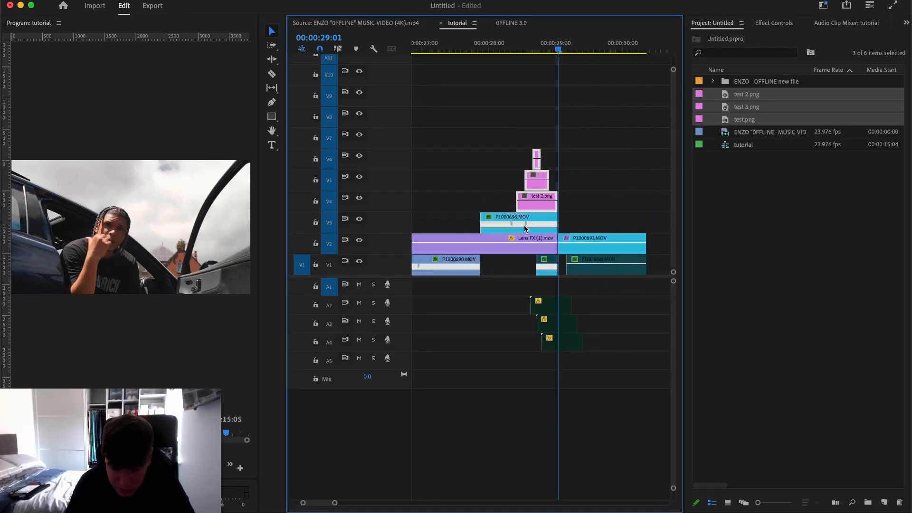
# Step: Play back the sequence around the stacked stills several times to review their timing
pyautogui.moveTo(522, 46); pyautogui.dragTo(510, 136)
pyautogui.press('space')
pyautogui.press('space')
pyautogui.click(515, 43)
pyautogui.press('space')
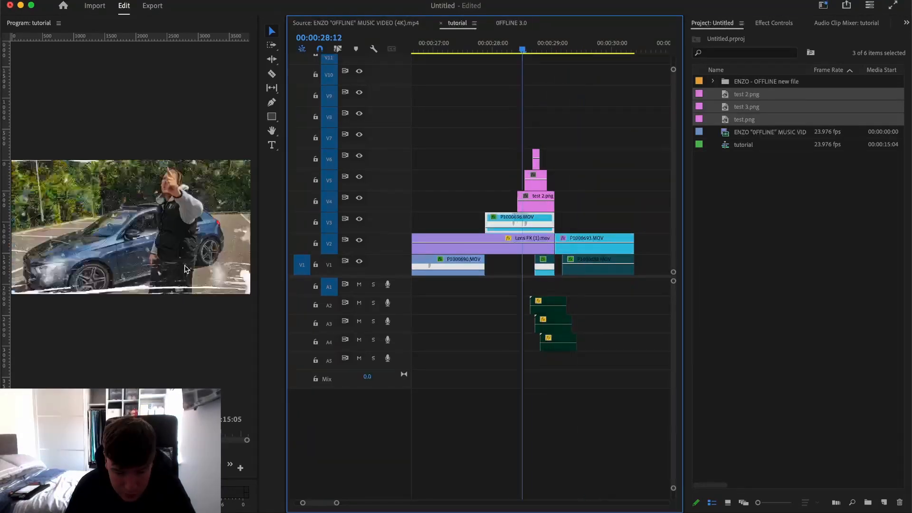
pyautogui.press('space')
pyautogui.click(517, 44)
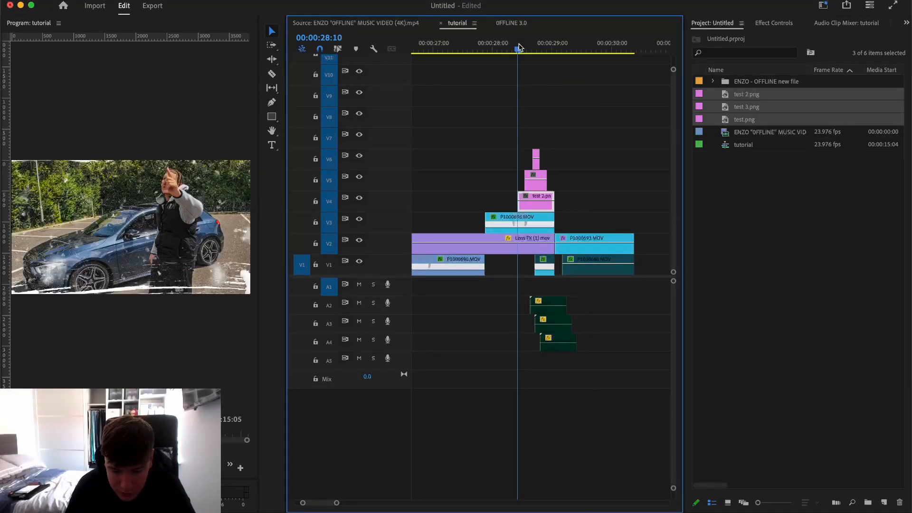
pyautogui.press('space')
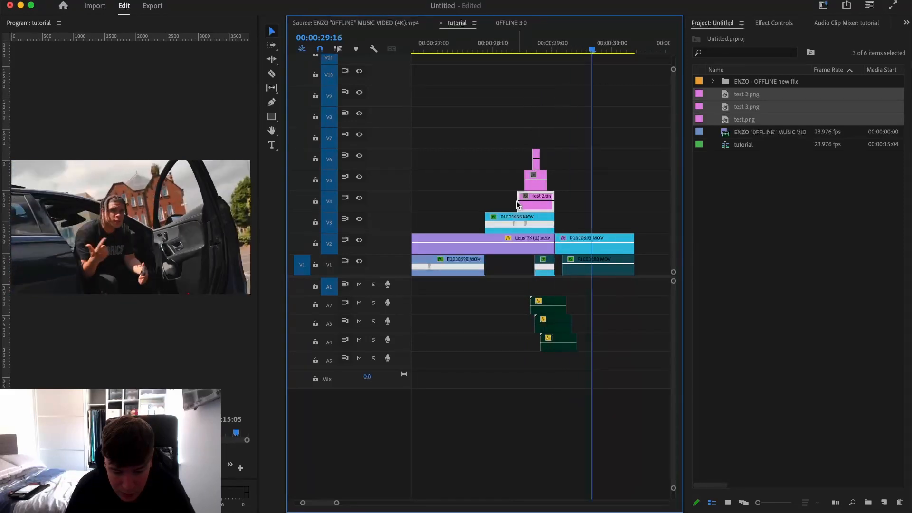
pyautogui.press('space')
pyautogui.click(515, 43)
pyautogui.press('space')
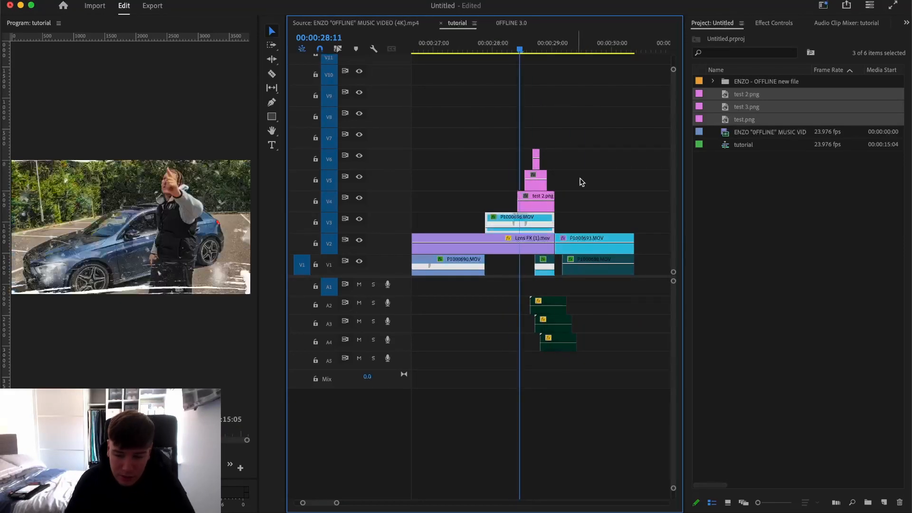
pyautogui.press('space')
# Step: Create a new adjustment layer in the project with the default settings
pyautogui.click(602, 217)
pyautogui.click(826, 230)
pyautogui.click(884, 502)
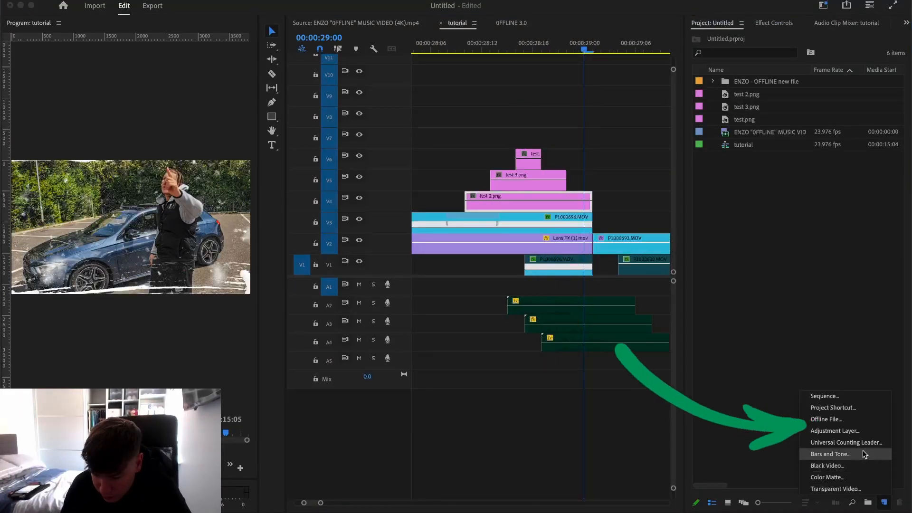
pyautogui.click(859, 431)
pyautogui.press('Return')
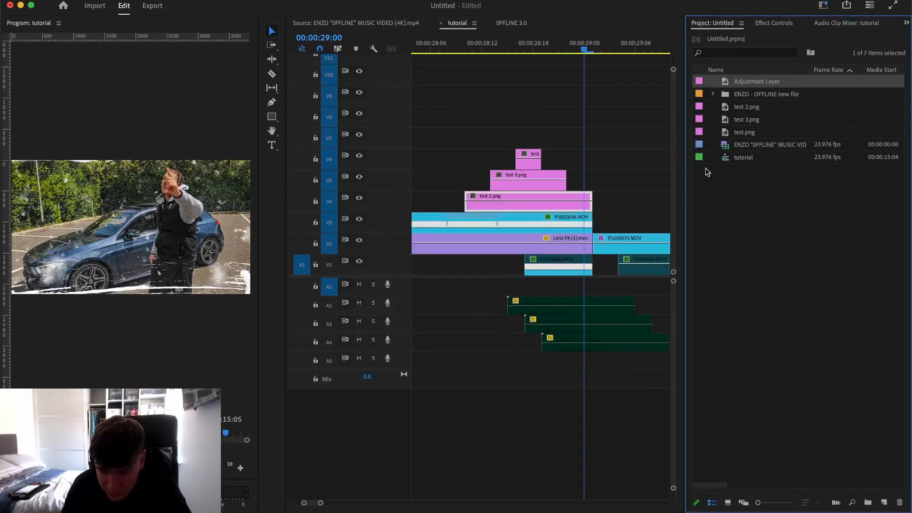
# Step: Place the adjustment layer on V7 above the stills, cut it at 00:00:28:17 and delete the part after the cut
pyautogui.moveTo(705, 83); pyautogui.dragTo(433, 134)
pyautogui.scroll(-3, 523, 148)
pyautogui.scroll(-2, 522, 147)
pyautogui.press('c')
pyautogui.click(541, 138)
pyautogui.press('v')
pyautogui.click(562, 145)
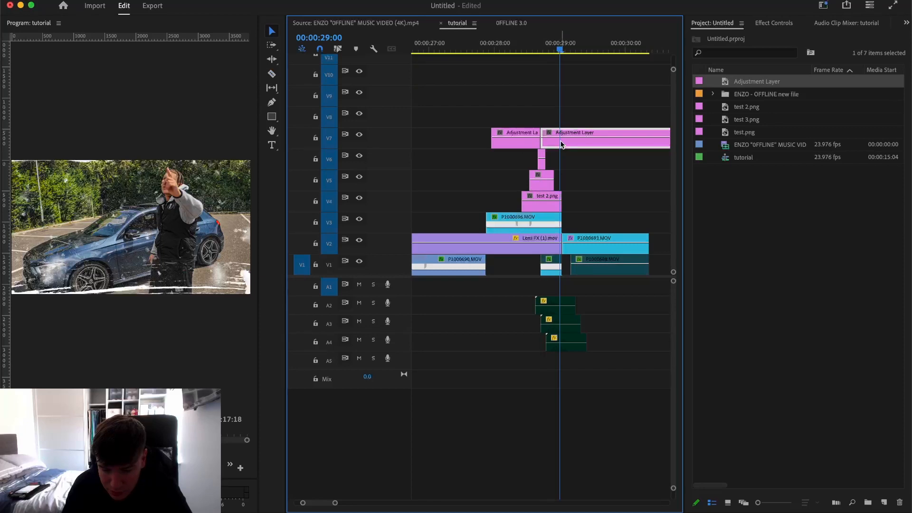
pyautogui.press('Delete')
# Step: Cut the adjustment layer at 00:00:28:05 and delete the part before the cut
pyautogui.scroll(2, 513, 143)
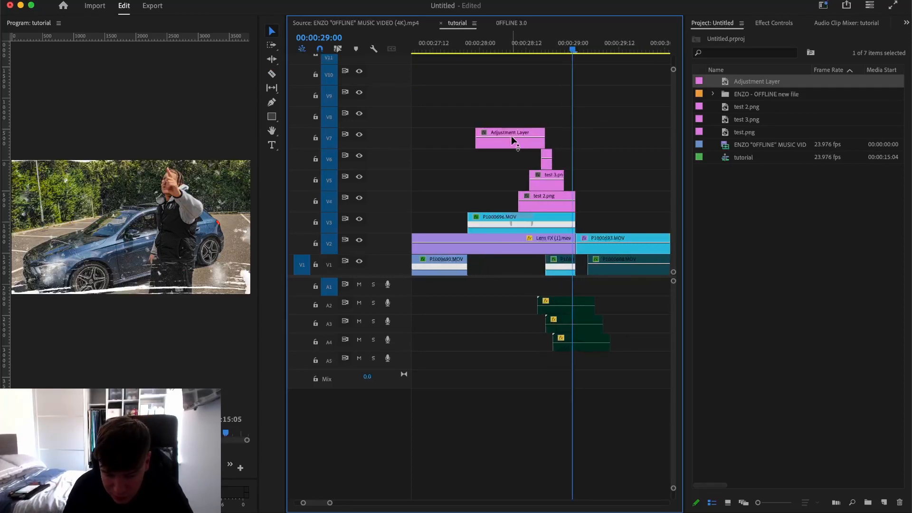
pyautogui.scroll(2, 511, 152)
pyautogui.click(471, 144)
pyautogui.press('v')
pyautogui.click(459, 143)
pyautogui.press('Delete')
# Step: Find the Gaussian Blur effect and apply it to the adjustment layer on V7
pyautogui.click(537, 142)
pyautogui.click(774, 22)
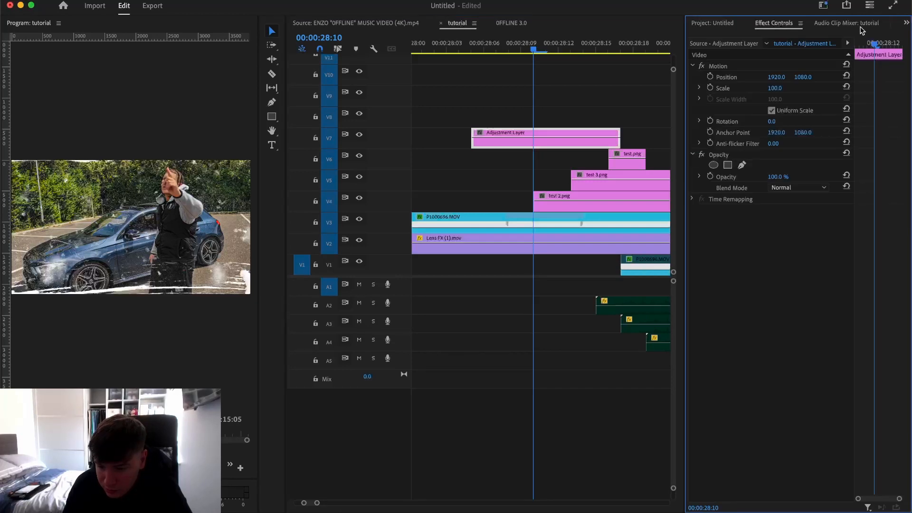
pyautogui.click(906, 23)
pyautogui.click(850, 81)
pyautogui.click(739, 39)
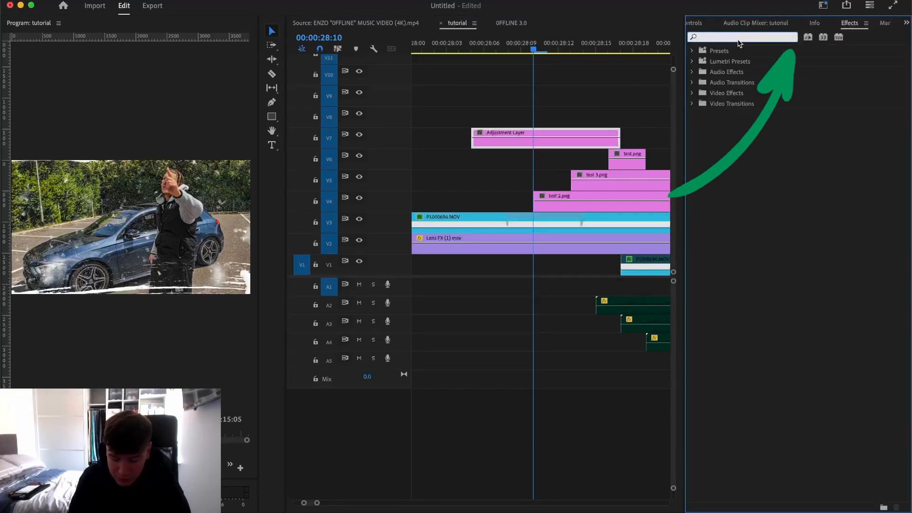
pyautogui.write('blur')
pyautogui.moveTo(739, 167); pyautogui.dragTo(541, 143)
# Step: Apply the Brightness & Contrast and Transform effects to the adjustment layer
pyautogui.click(727, 38)
pyautogui.write('bright')
pyautogui.click(793, 37)
pyautogui.write('tr')
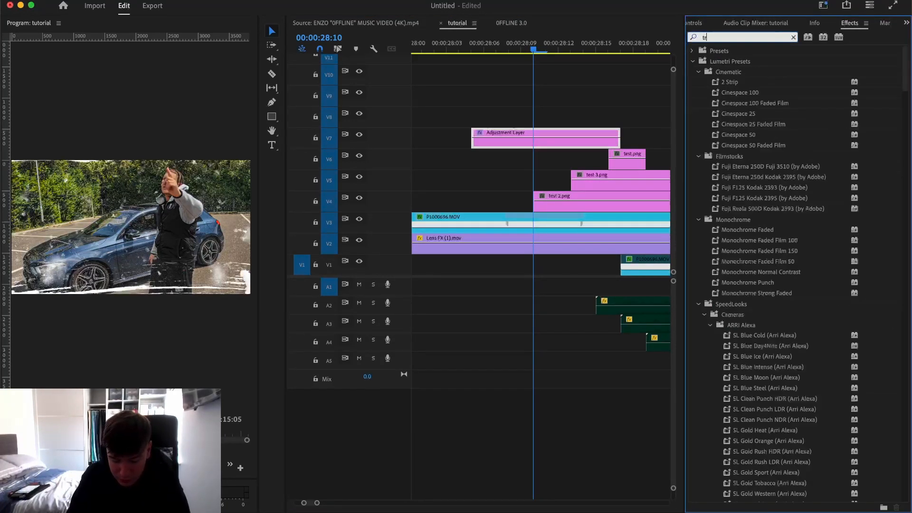
pyautogui.write('ansf')
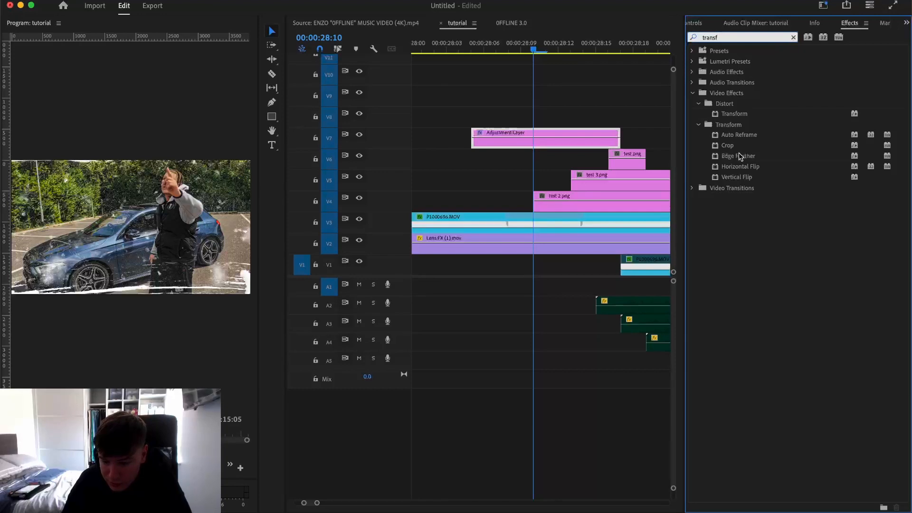
pyautogui.doubleClick(734, 116)
# Step: Keyframe the adjustment layer's Brightness at 100 and Contrast at -23 at 00:00:28:10
pyautogui.click(694, 24)
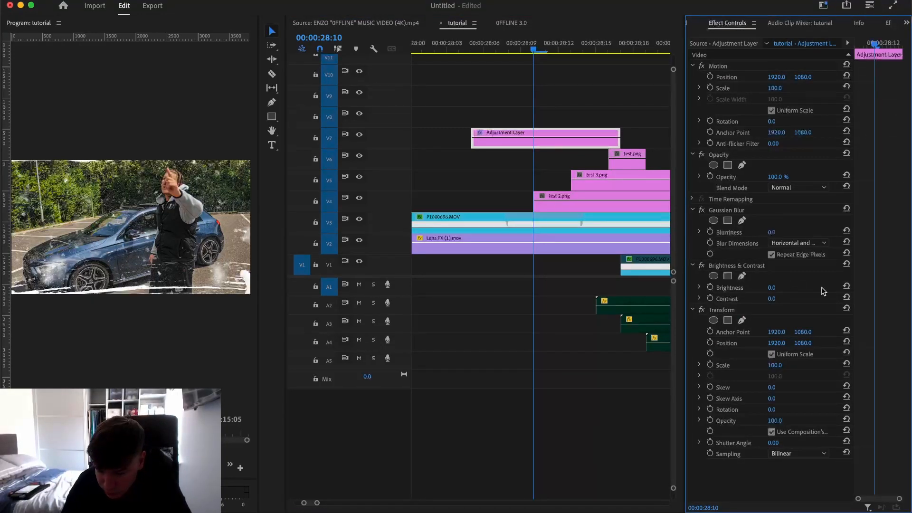
pyautogui.click(710, 288)
pyautogui.click(710, 298)
pyautogui.moveTo(773, 288)
pyautogui.mouseDown()
pyautogui.moveTo(811, 288)
pyautogui.moveTo(760, 299)
pyautogui.mouseUp()
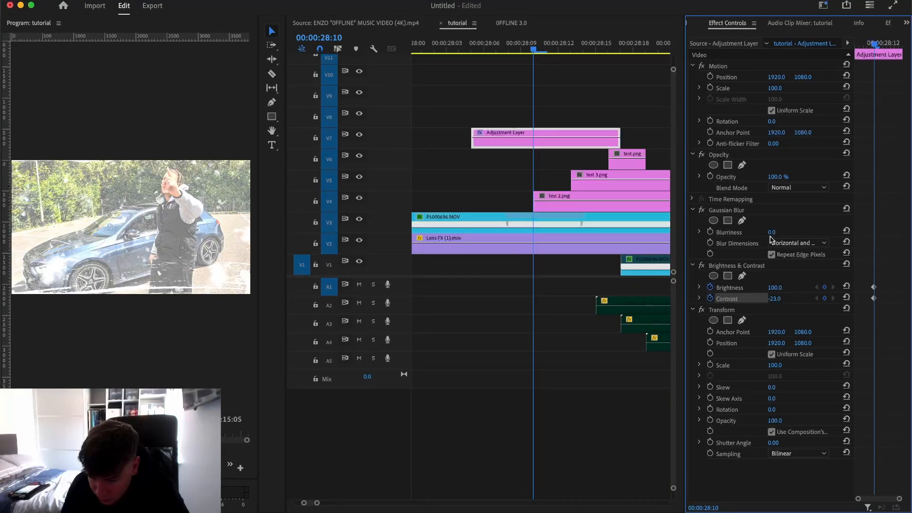
# Step: Keyframe the Gaussian Blur's Blurriness at 53 and the Transform effect's Scale at 110 at 00:00:28:10
pyautogui.click(710, 232)
pyautogui.moveTo(774, 232)
pyautogui.mouseDown()
pyautogui.moveTo(812, 232)
pyautogui.moveTo(766, 232)
pyautogui.mouseUp()
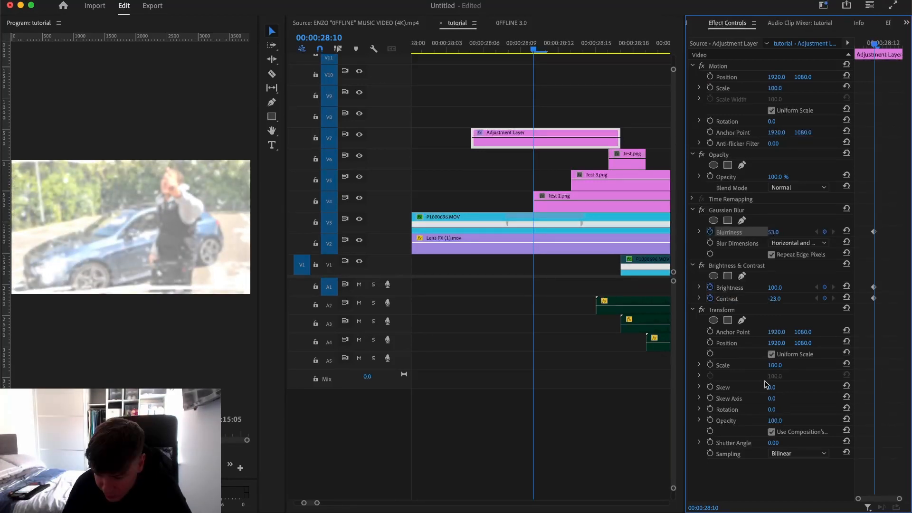
pyautogui.click(710, 365)
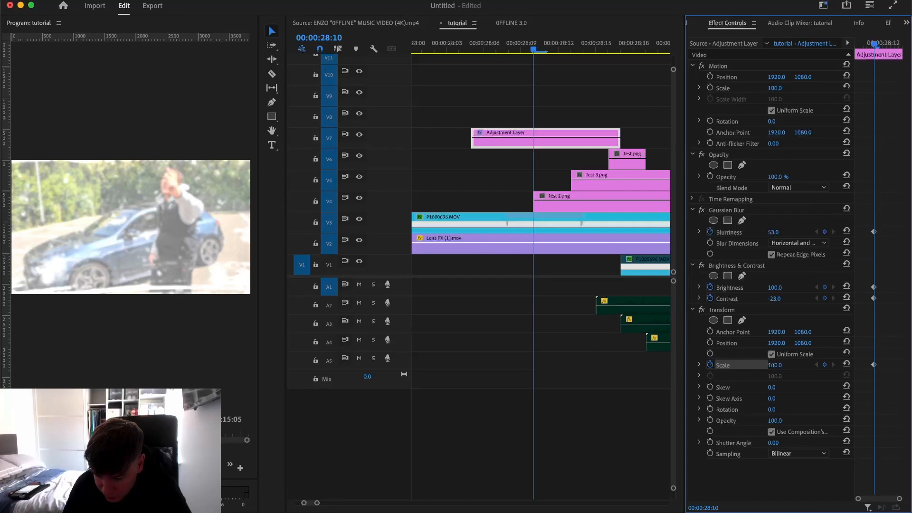
pyautogui.write('110')
pyautogui.press('Return')
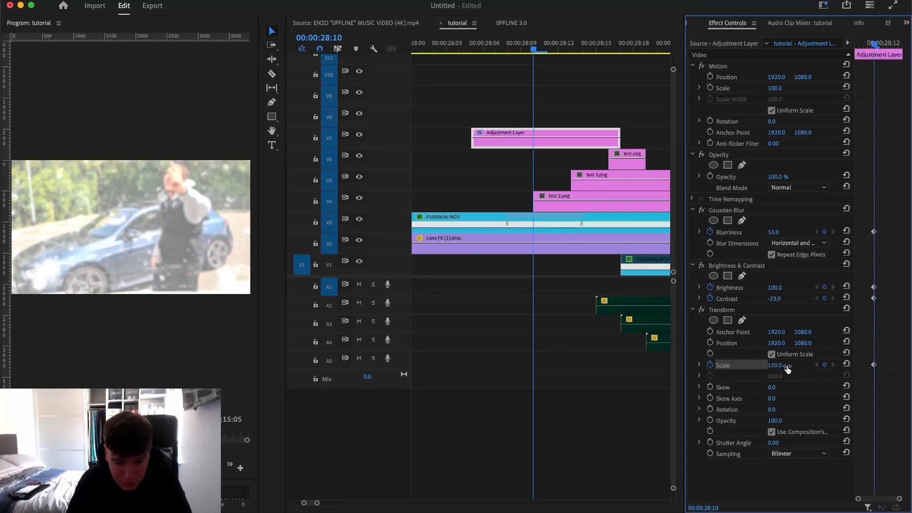
# Step: At 00:00:28:05, the adjustment layer's start, reset Blurriness, Brightness, Contrast and Transform Scale to their defaults as keyframes
pyautogui.moveTo(872, 48); pyautogui.dragTo(853, 48)
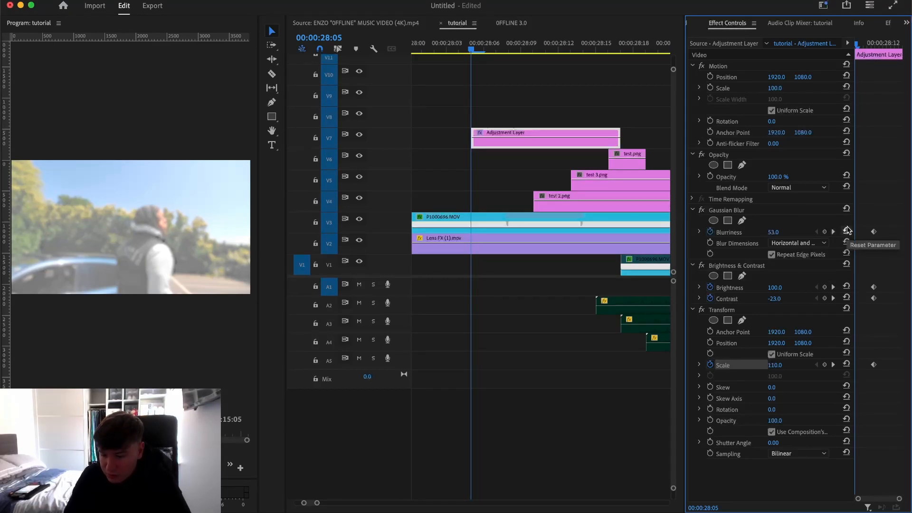
pyautogui.click(847, 231)
pyautogui.click(846, 287)
pyautogui.click(847, 298)
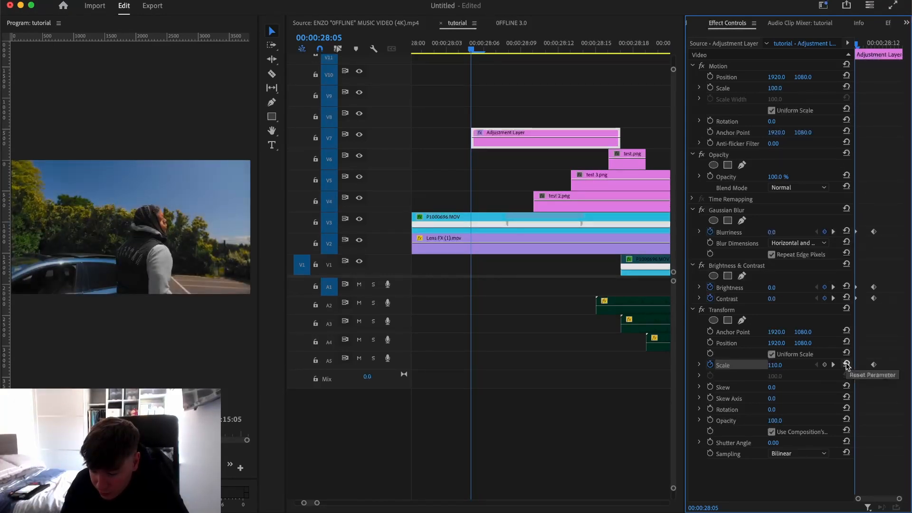
pyautogui.click(847, 364)
# Step: At 00:00:28:13, add keyframes that reset the adjustment layer's Brightness, Contrast and Blurriness to their defaults
pyautogui.moveTo(473, 52); pyautogui.dragTo(570, 51)
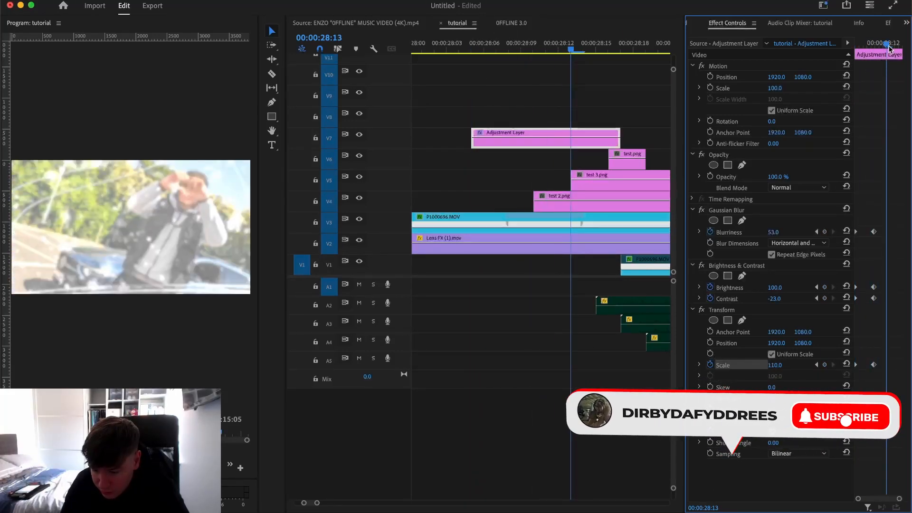
pyautogui.click(825, 287)
pyautogui.click(824, 298)
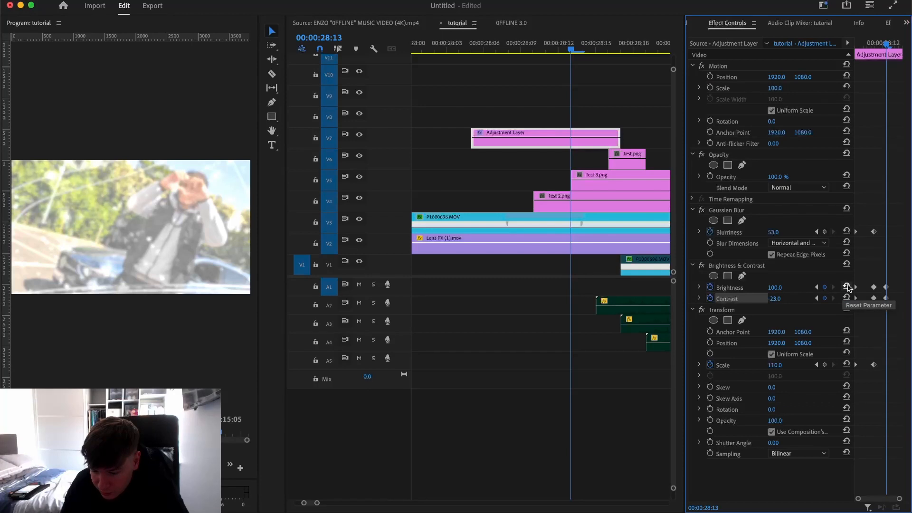
pyautogui.click(846, 287)
pyautogui.click(846, 298)
pyautogui.click(847, 231)
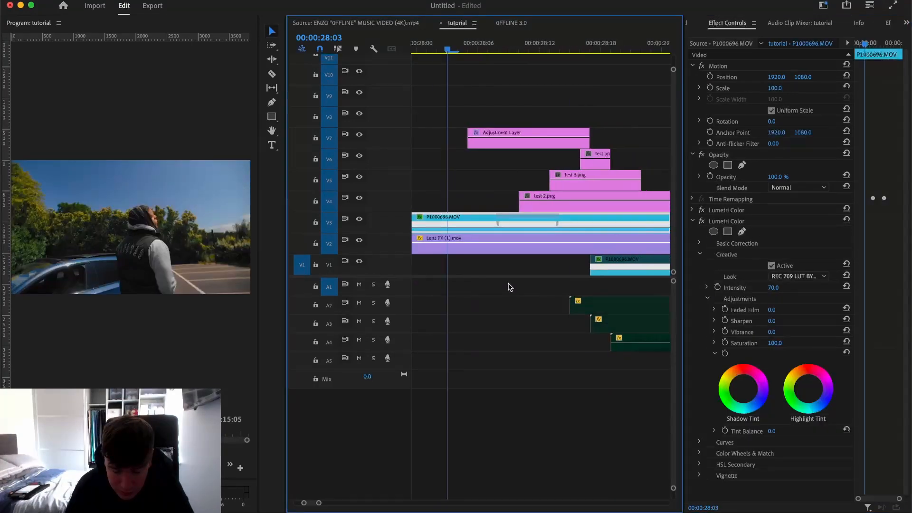
# Step: Duplicate the adjustment layer on V7 and place the copy directly after the original
pyautogui.scroll(-5, 508, 287)
pyautogui.press('space')
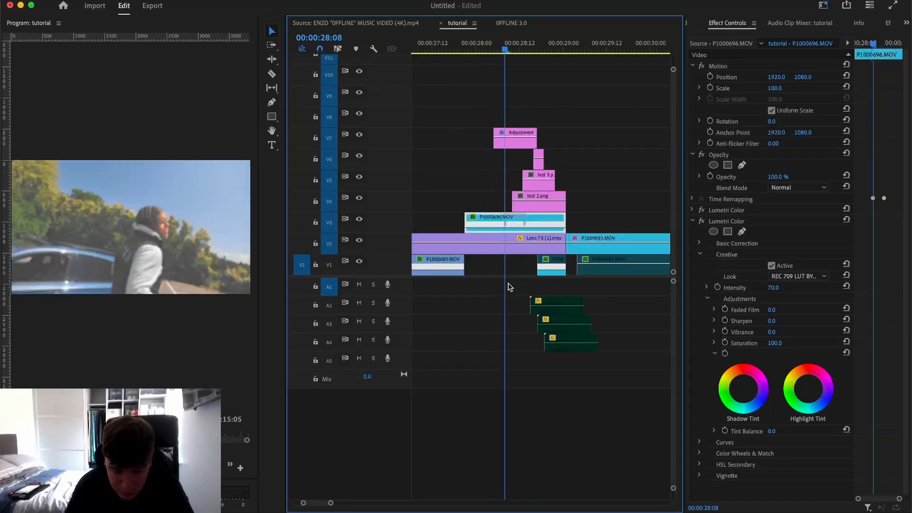
pyautogui.click(516, 145)
pyautogui.moveTo(517, 149); pyautogui.dragTo(559, 144)
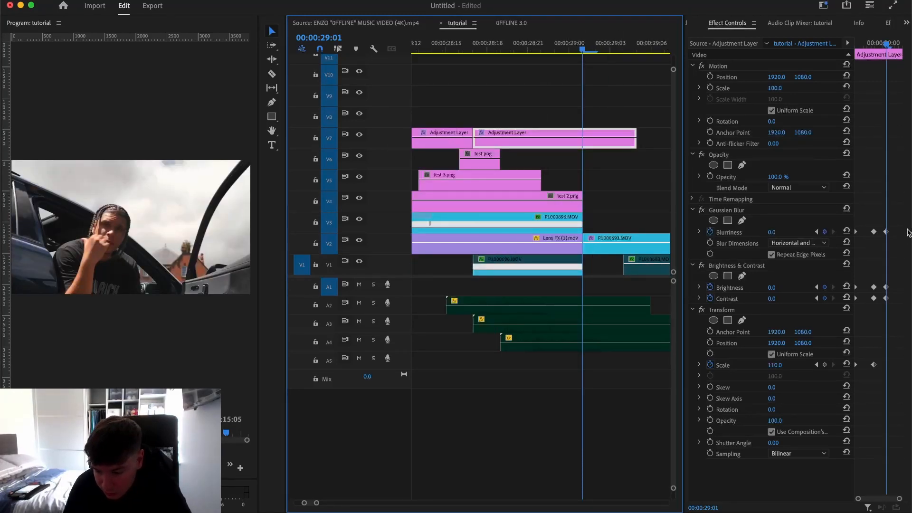
# Step: On the second adjustment layer, align the peak effect keyframes with 00:00:29:01 and move the first keyframes to the clip's start
pyautogui.moveTo(899, 213); pyautogui.dragTo(887, 367)
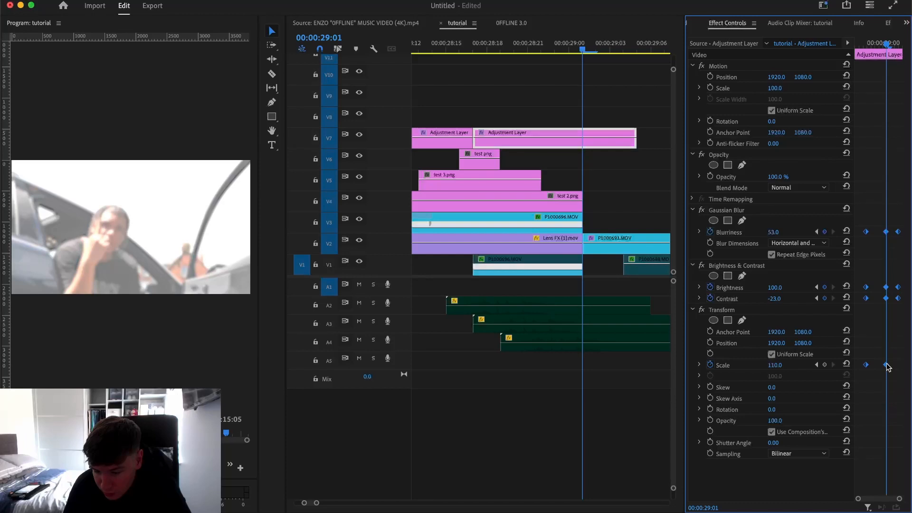
pyautogui.moveTo(866, 369); pyautogui.dragTo(856, 370)
pyautogui.scroll(-5, 557, 375)
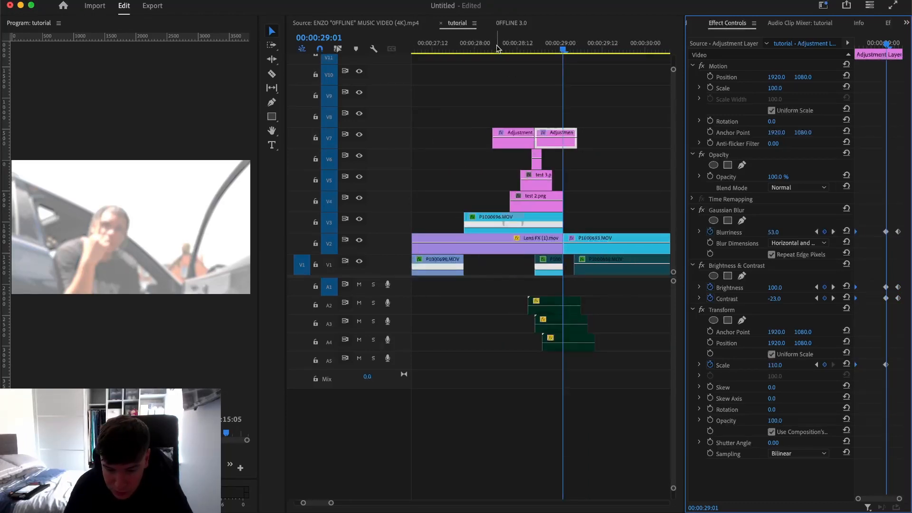
# Step: Play back the transition and disable the Transform effect on the second adjustment layer
pyautogui.moveTo(491, 49); pyautogui.dragTo(475, 50)
pyautogui.press('space')
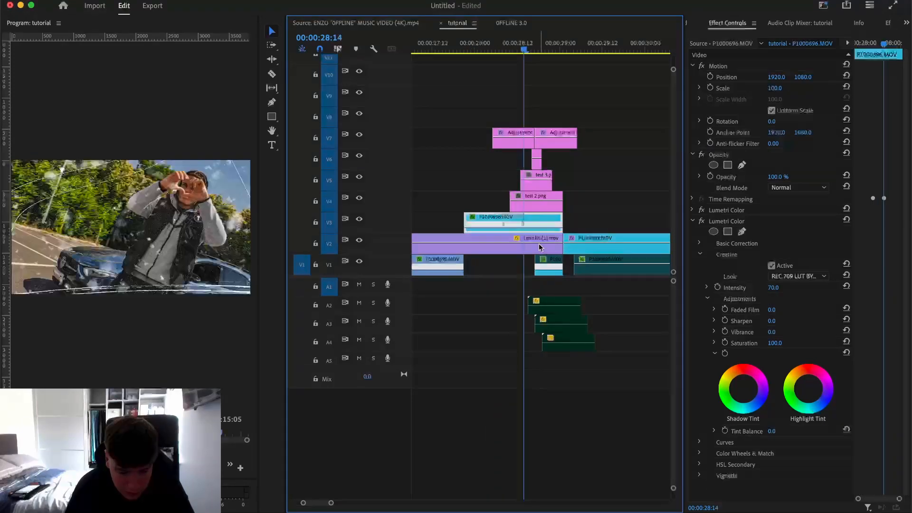
pyautogui.click(549, 146)
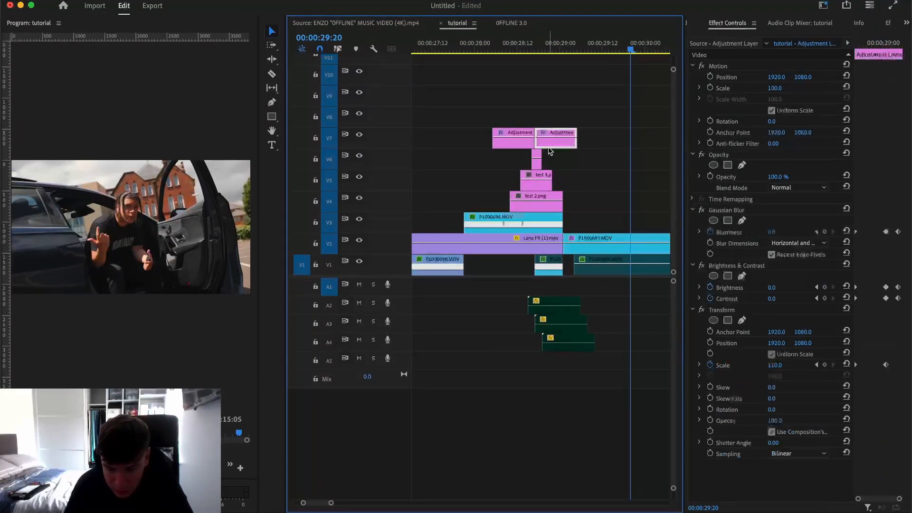
pyautogui.click(693, 310)
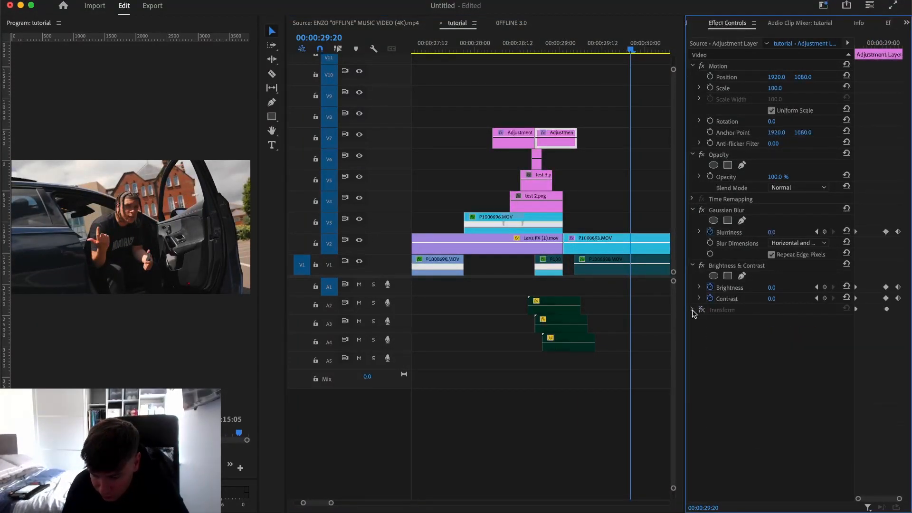
# Step: Play the transition repeatedly from just before the first adjustment layer to check the blur, flash and frame stack timing
pyautogui.click(482, 43)
pyautogui.press('space')
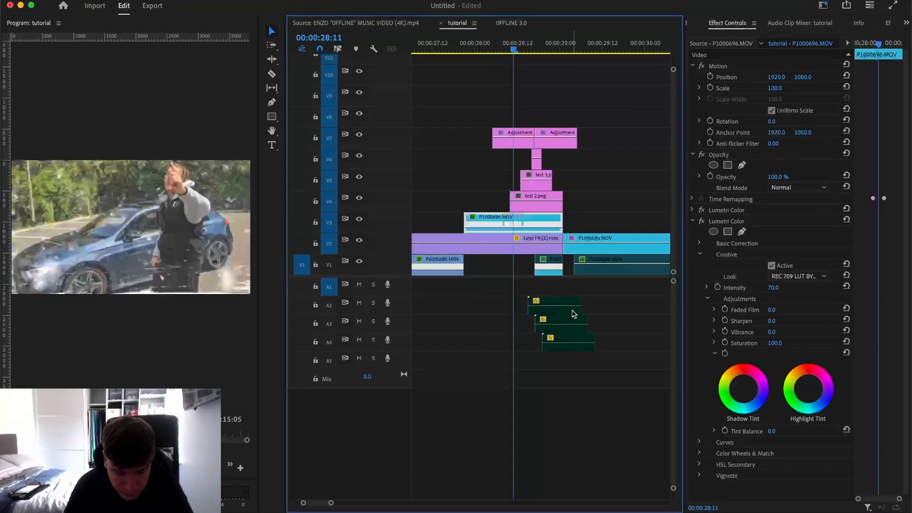
pyautogui.press('space')
pyautogui.moveTo(496, 43); pyautogui.dragTo(464, 43)
pyautogui.press('space')
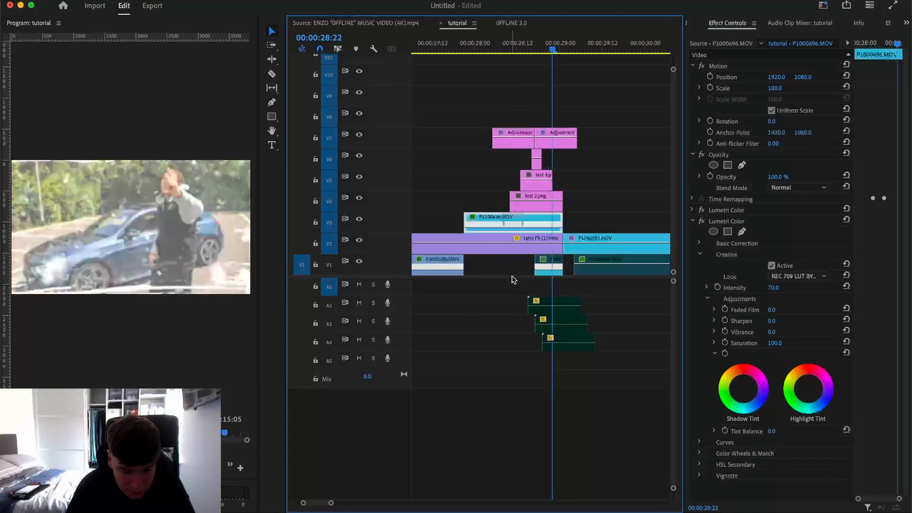
pyautogui.click(451, 46)
pyautogui.press('space')
pyautogui.press('space')
# Step: Enable the three camera sound clips on A2 to A4 and shift them together so the first starts at 00:00:28:09
pyautogui.scroll(3, 569, 333)
pyautogui.moveTo(581, 377); pyautogui.dragTo(488, 304)
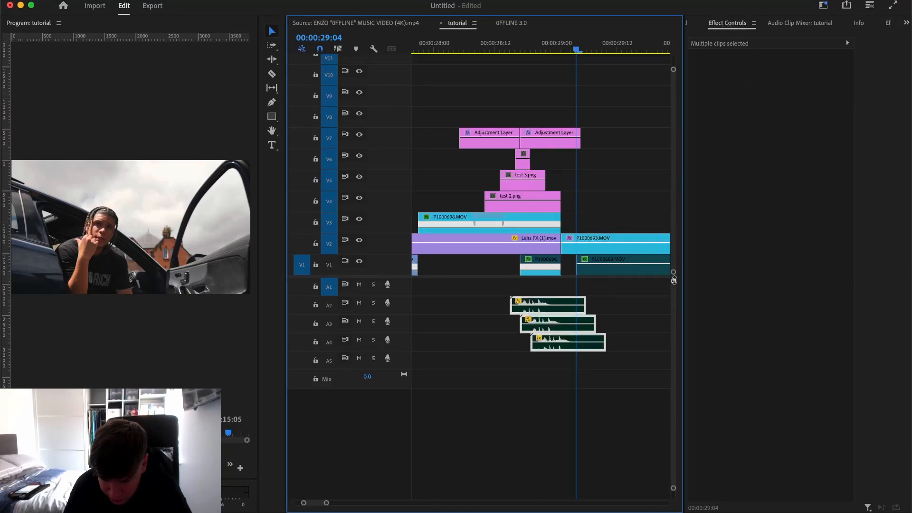
pyautogui.moveTo(674, 281); pyautogui.dragTo(673, 286)
pyautogui.scroll(3, 570, 330)
pyautogui.moveTo(556, 328); pyautogui.dragTo(507, 327)
pyautogui.hscroll(-3, 507, 328)
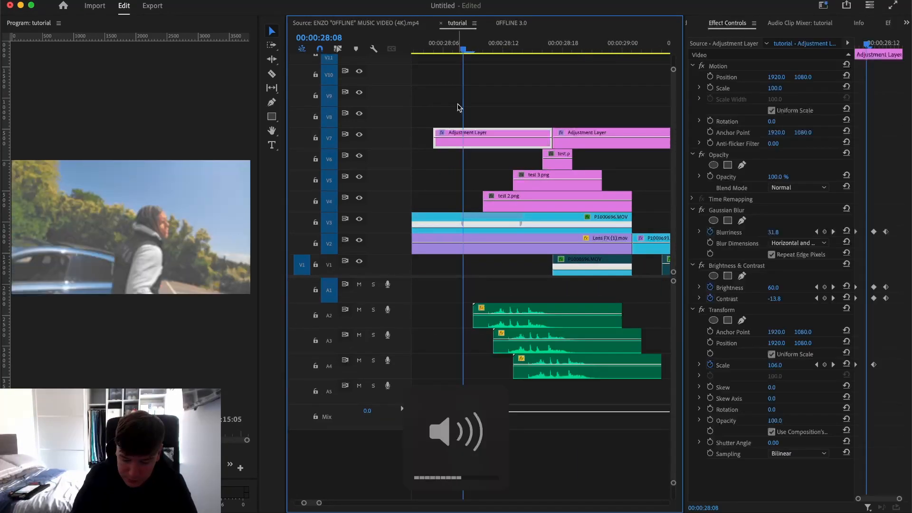
pyautogui.press('space')
pyautogui.press('space')
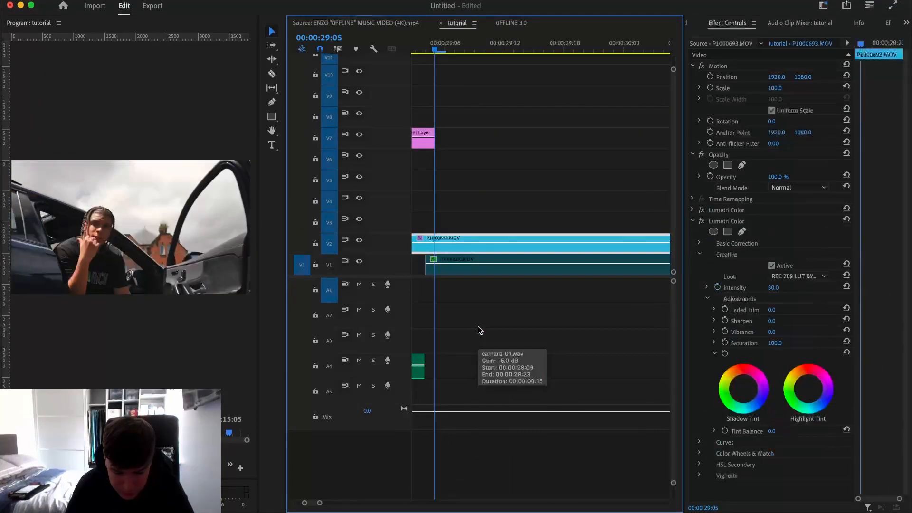